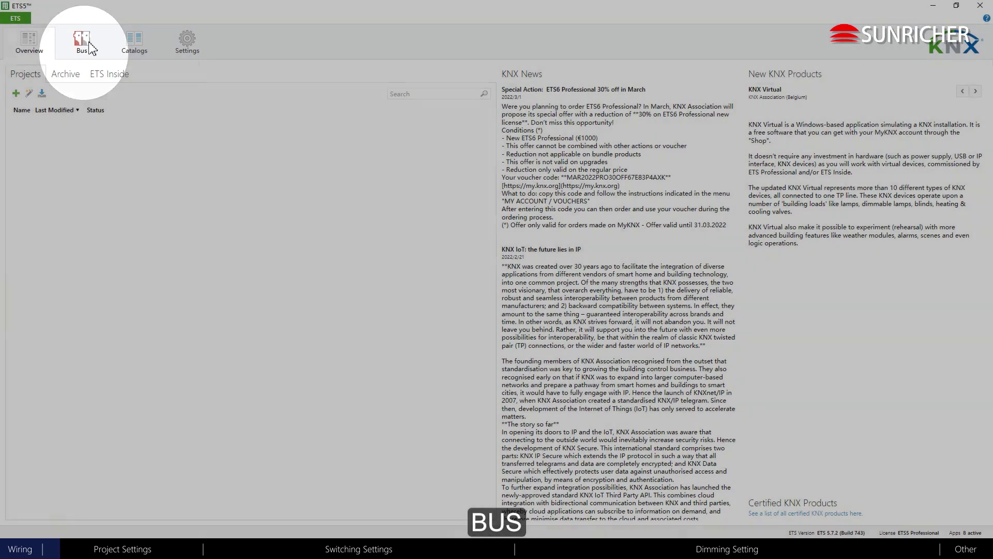
Test the connection of the discovered ABB USB Interface (MDRC) on the bus.
left_click(82, 41)
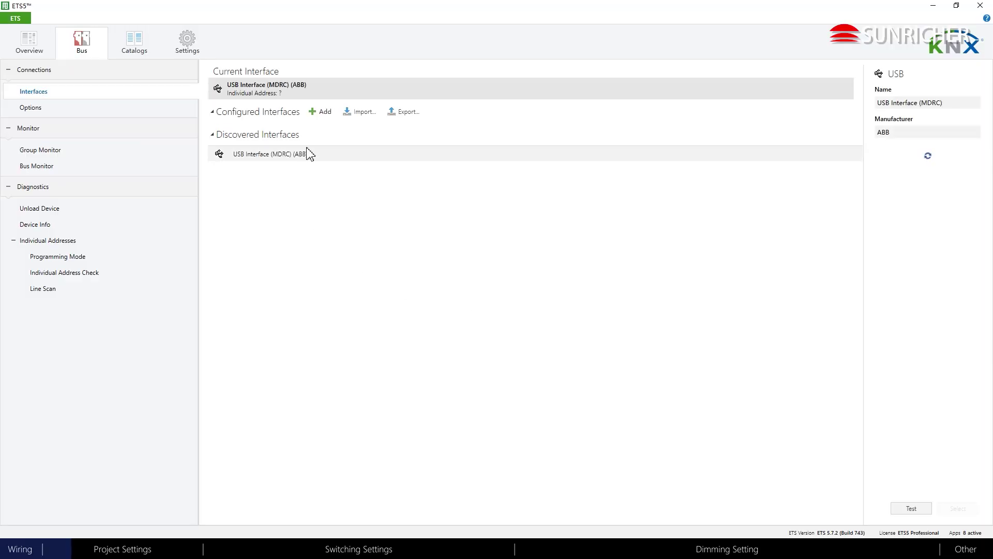
left_click(302, 154)
left_click(904, 509)
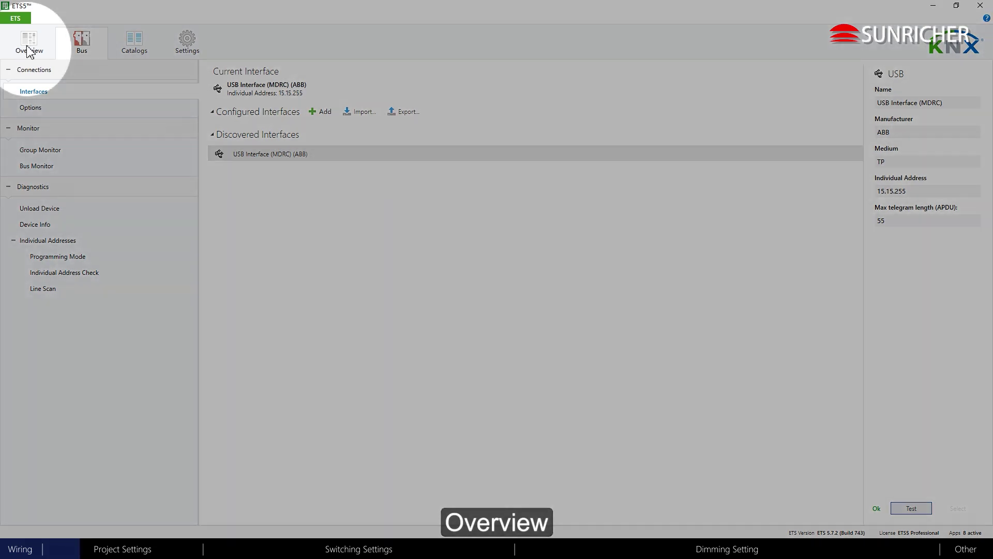
Create a new project named MyHouse with IP backbone, TP line 1.1 and three-level group addresses.
left_click(29, 44)
left_click(16, 94)
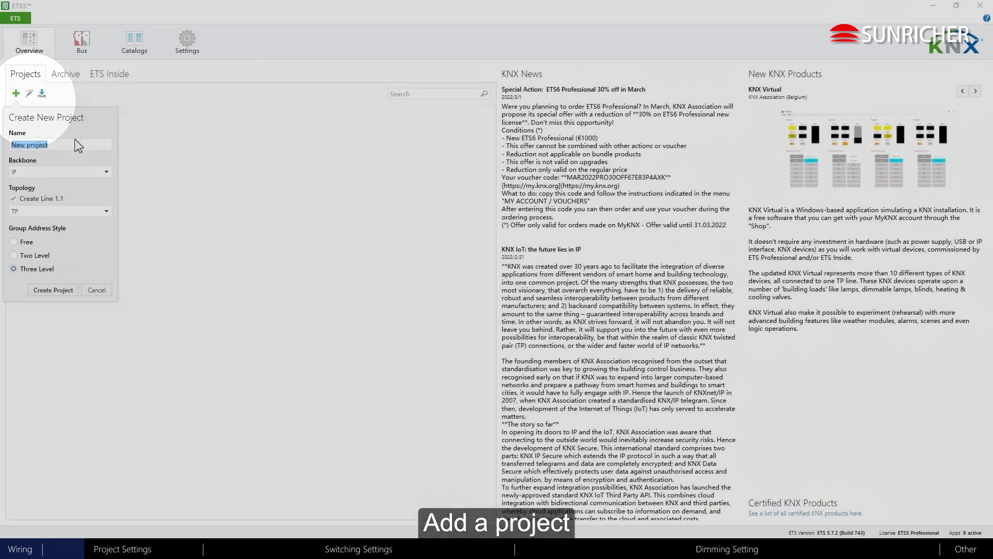
type("MyHouse")
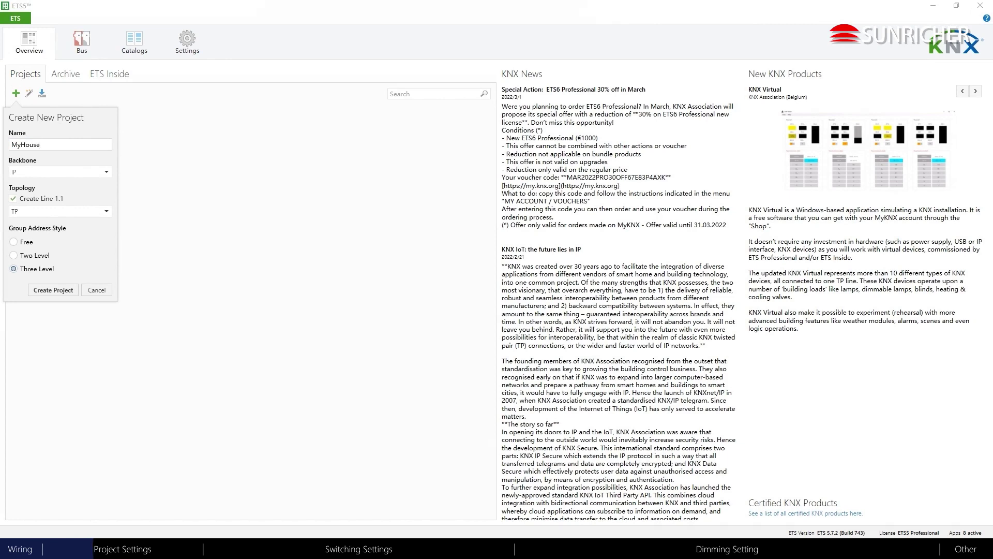
left_click(67, 289)
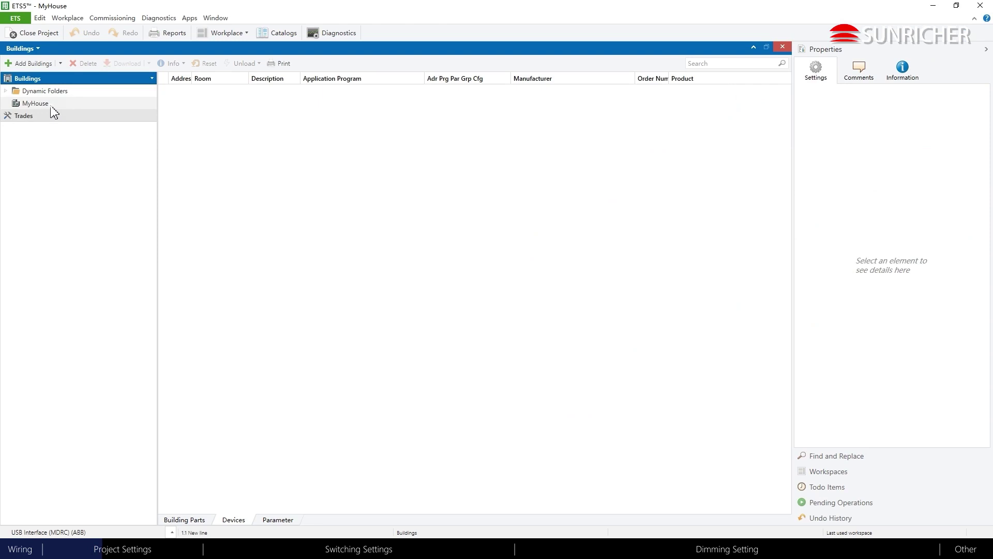
Add one room named Bedroom with the use Bedroom to the MyHouse building.
left_click(53, 112)
right_click(51, 106)
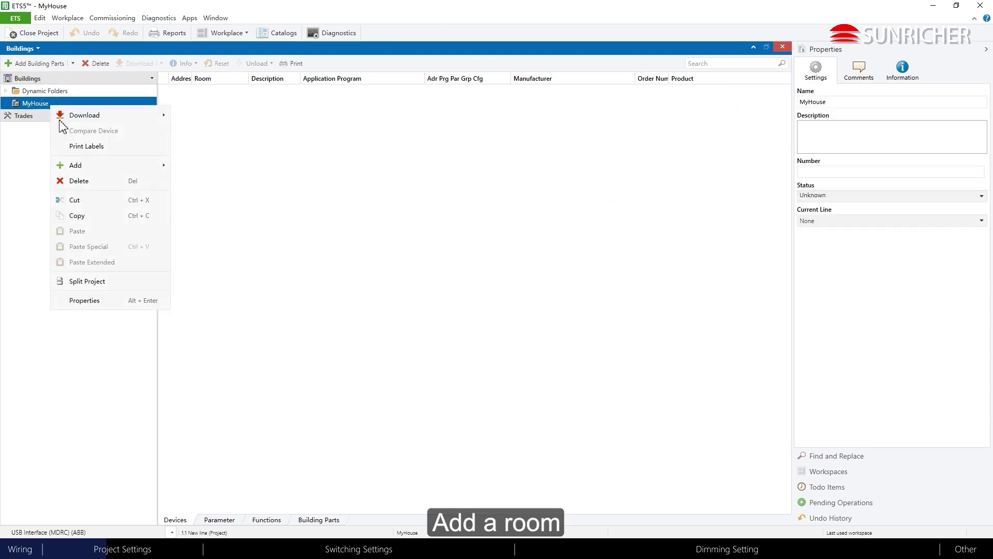
mouse_move(107, 171)
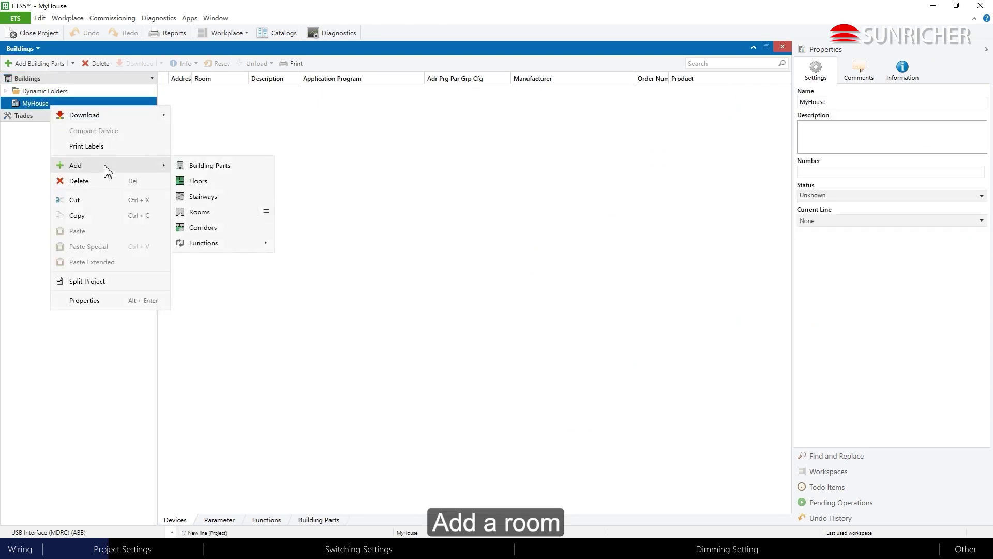
left_click(216, 215)
left_click(540, 291)
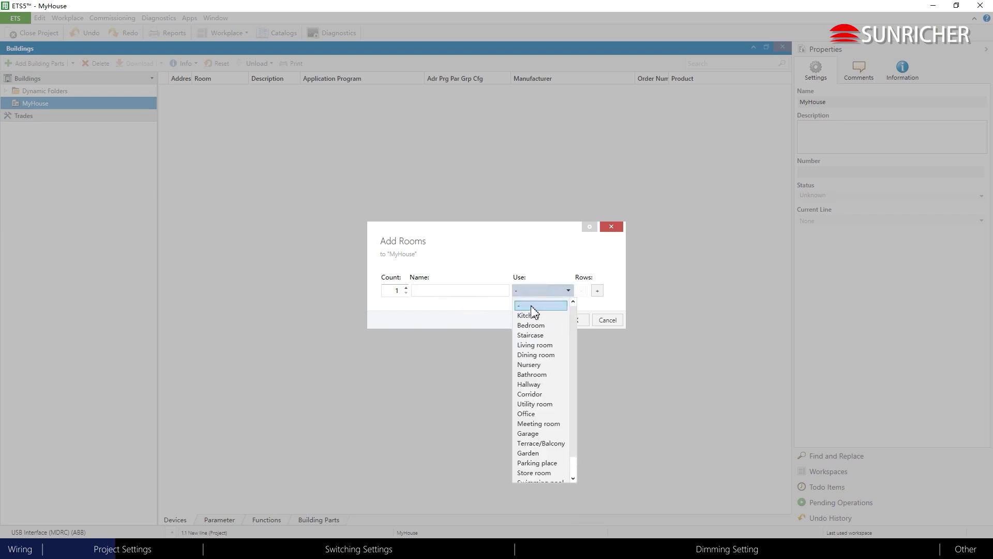
left_click(532, 321)
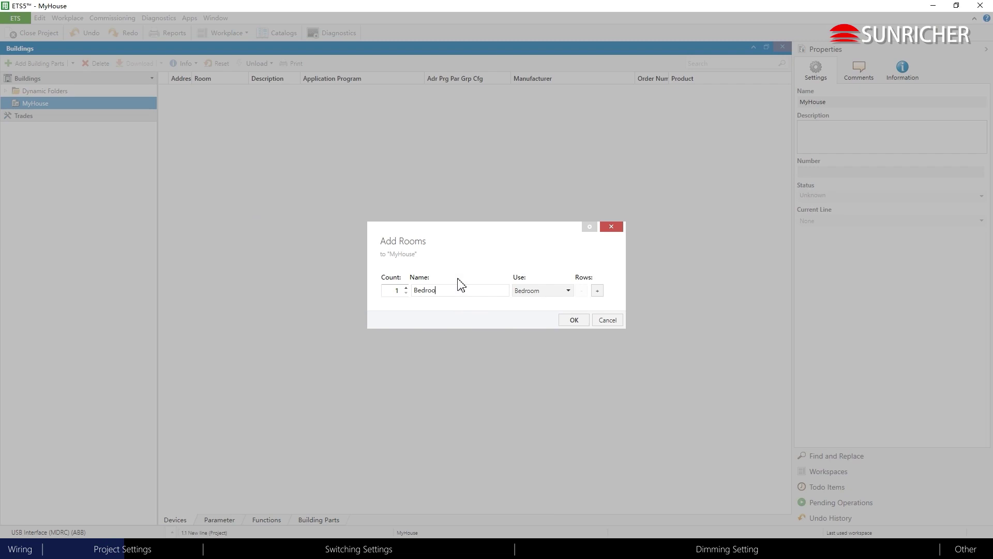
left_click(569, 320)
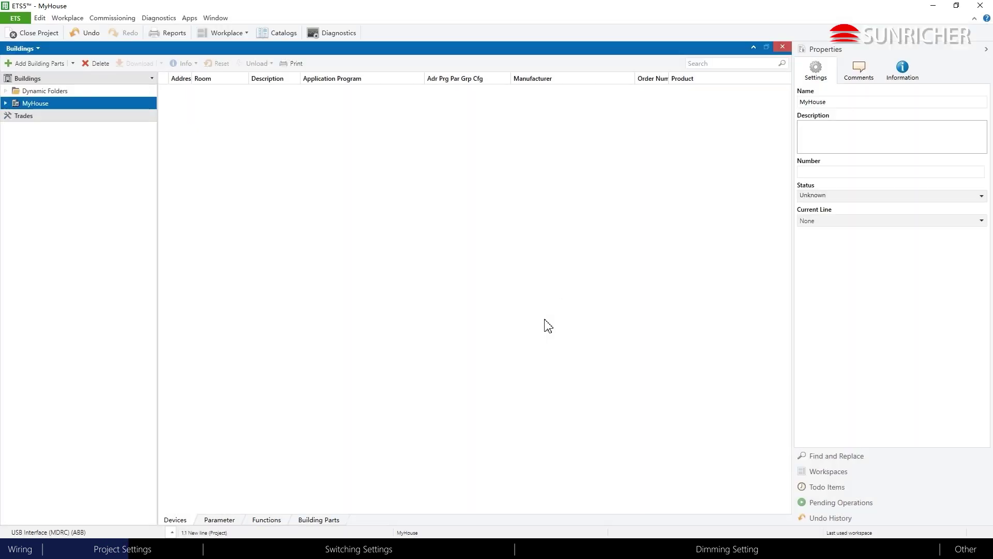
Start adding devices to the Bedroom and import the KN950XXAX-4CH Dimm Actuator and KN9551-KXX Push-button 4-gang product files in all languages.
left_click(5, 103)
left_click(44, 117)
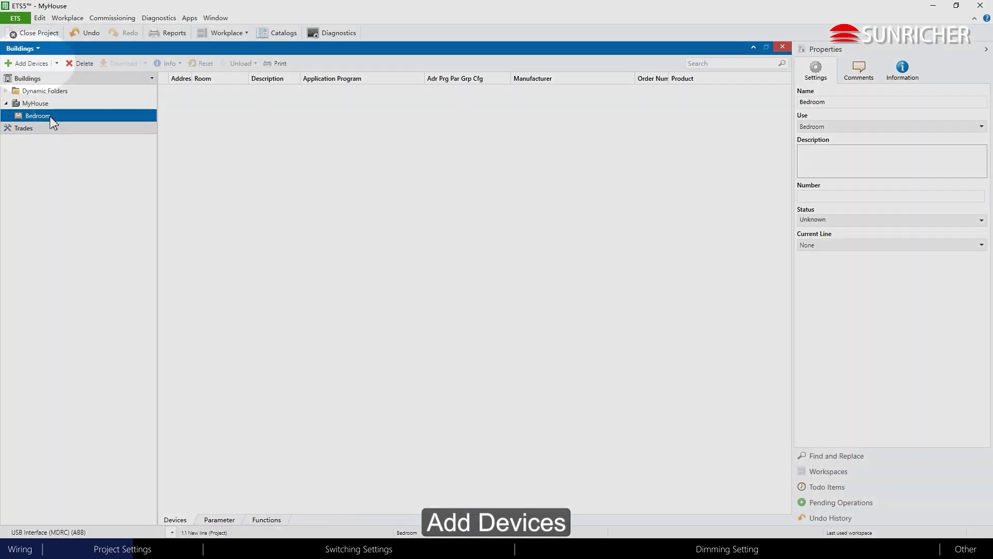
left_click(28, 64)
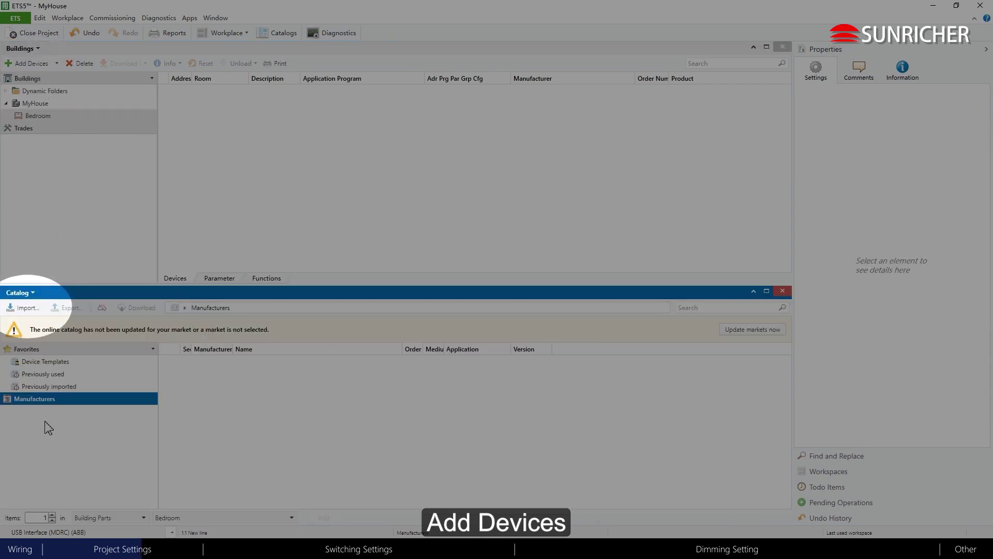
left_click(23, 307)
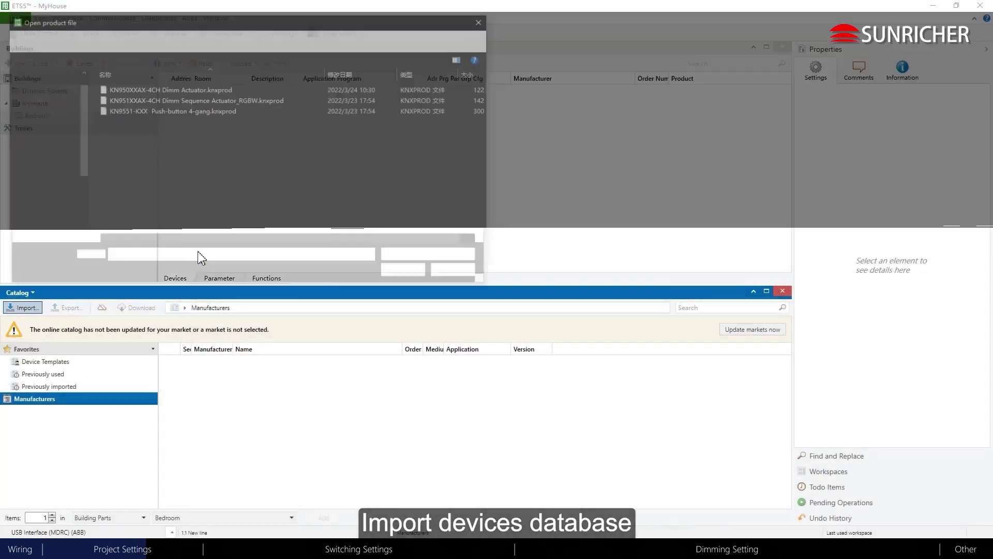
left_click(213, 91)
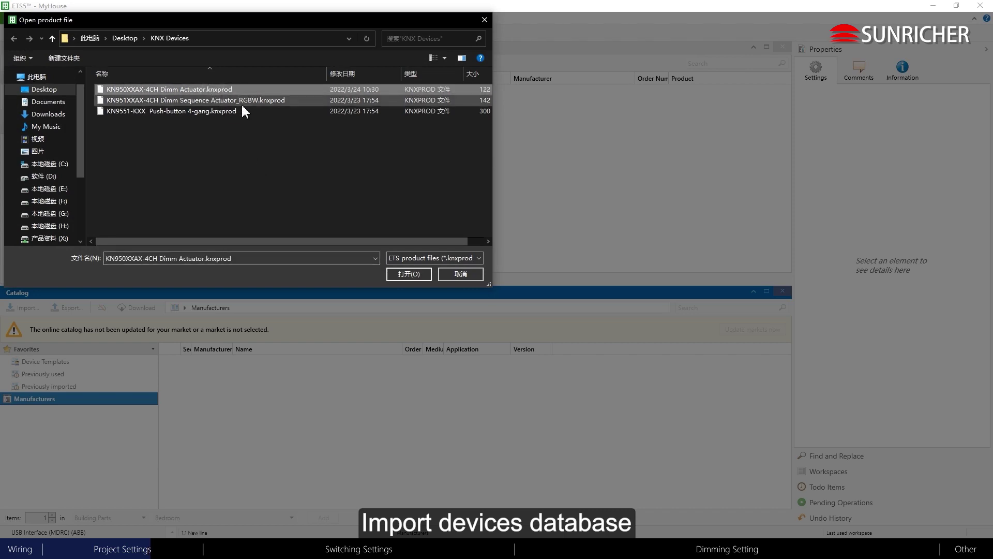
left_click(230, 110, "ctrl")
left_click(401, 271)
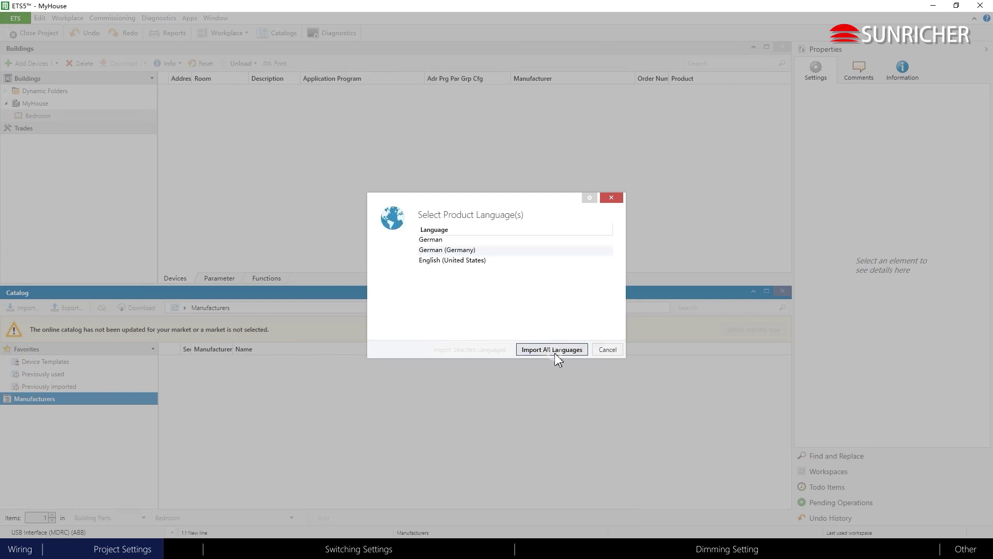
left_click(553, 350)
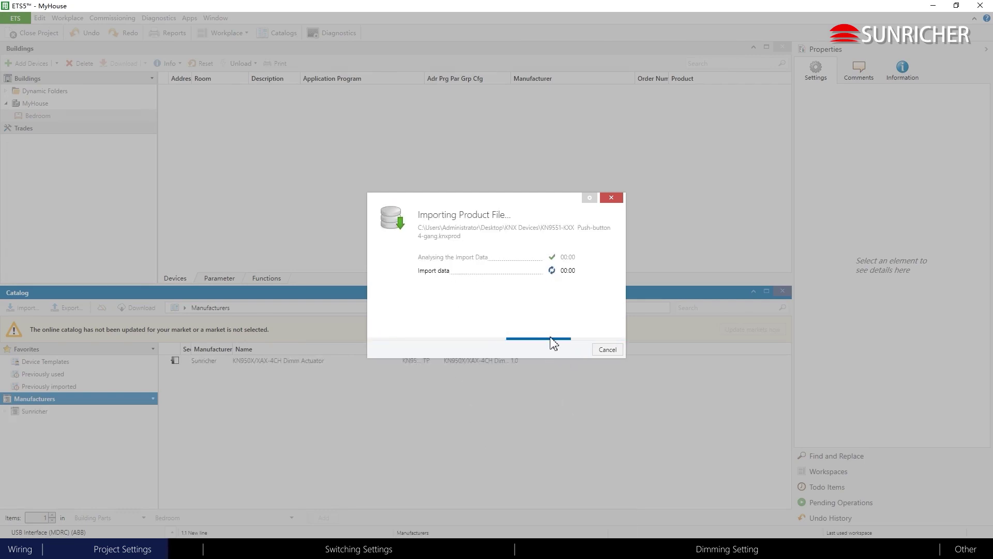
left_click(605, 350)
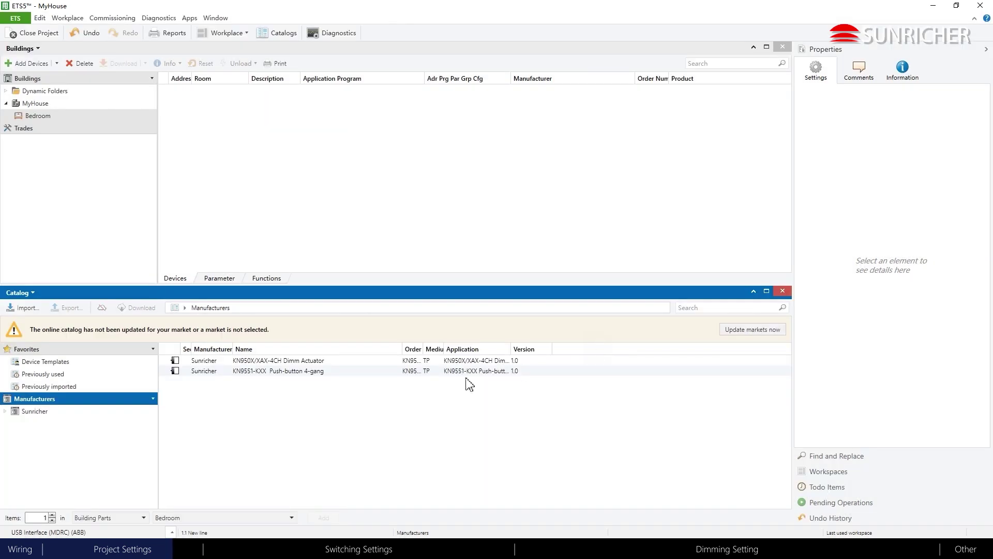
Add the imported dimming actuator and 4-gang push-button to the Bedroom and close the catalog.
left_click(300, 363)
left_click(289, 375, "shift")
left_click_drag(306, 361, 272, 162)
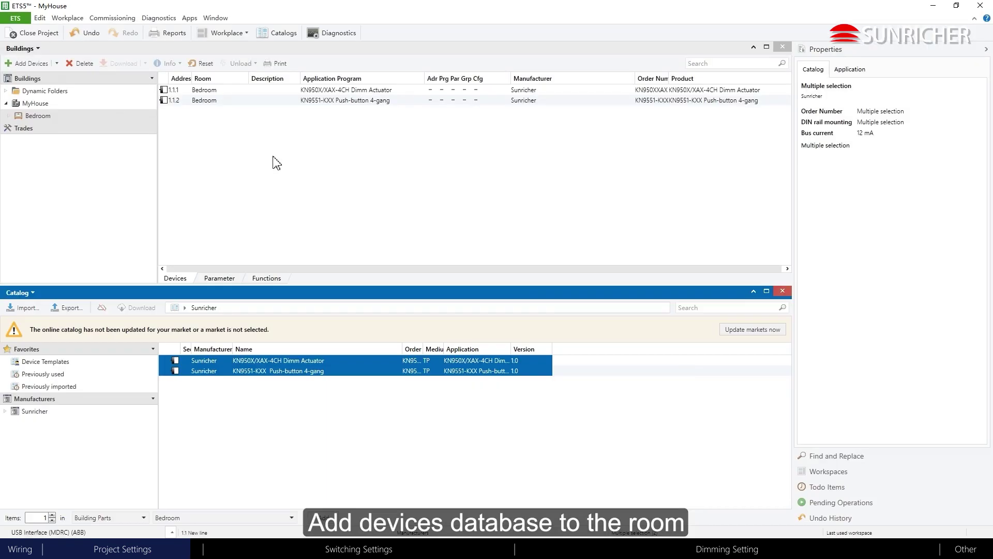
left_click(782, 291)
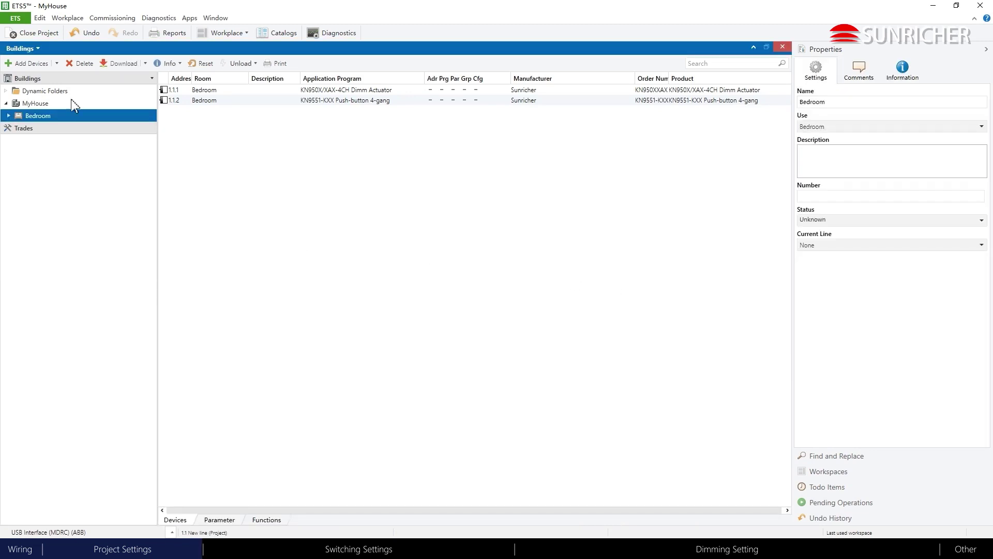
Expand the Bedroom's devices and open the general parameters of the KN9551-KXX push-button.
left_click(8, 116)
left_click(109, 130)
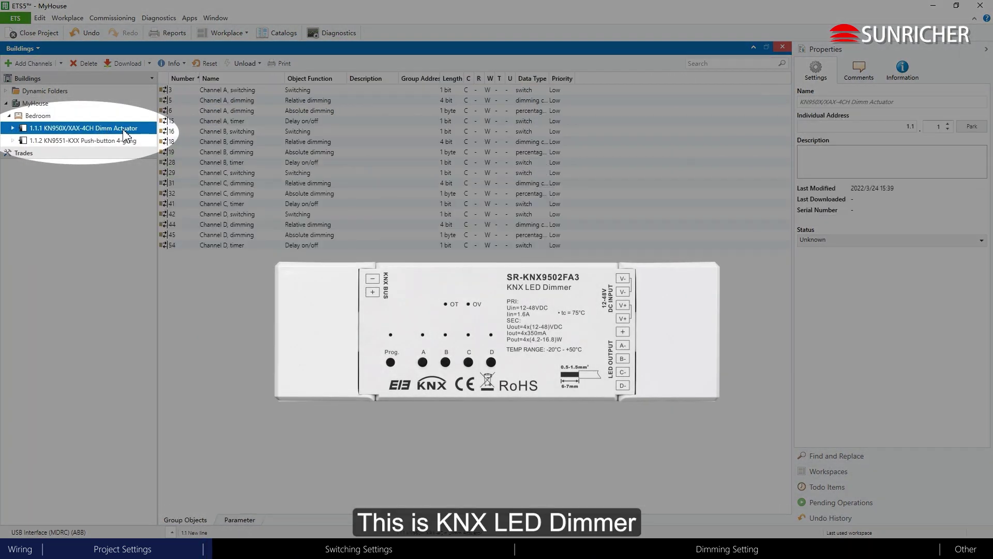
left_click(89, 143)
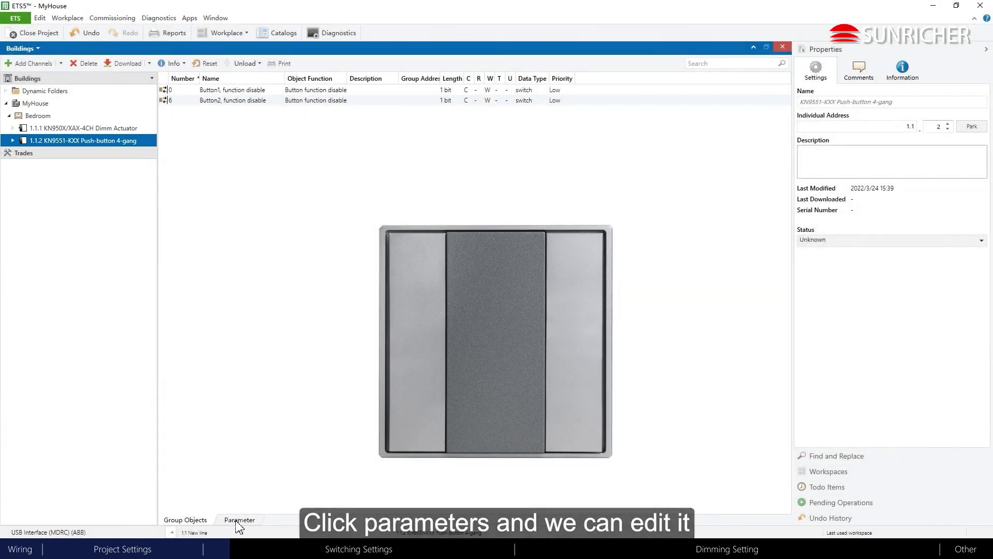
left_click(238, 520)
left_click(199, 106)
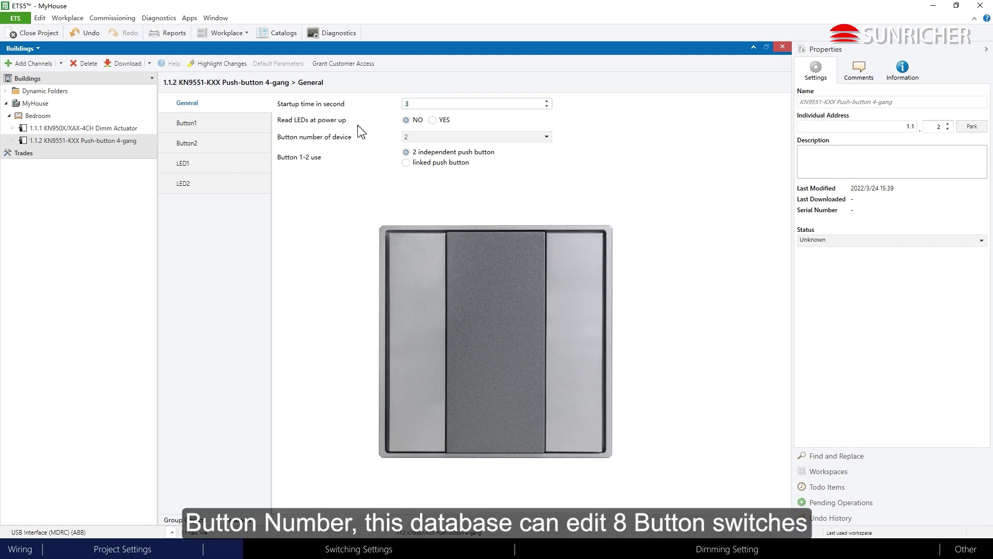
Try a button number of 4 for the push-button device and return it to 2.
left_click(421, 137)
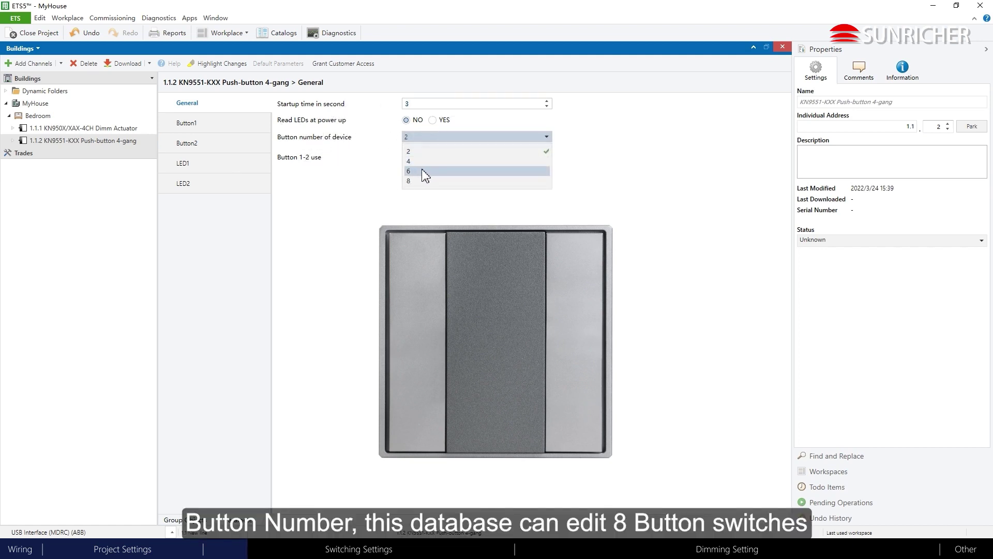
left_click(414, 161)
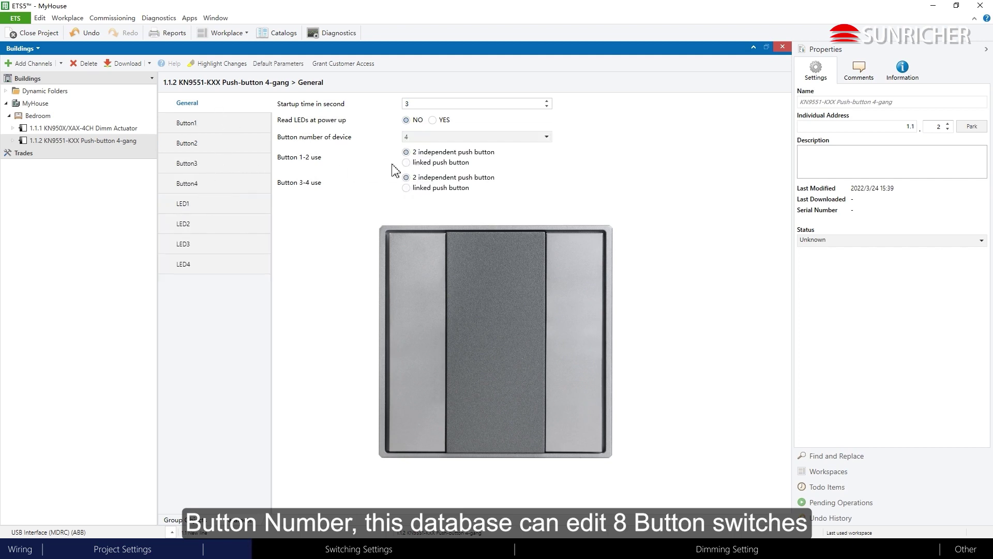
left_click(420, 139)
left_click(417, 147)
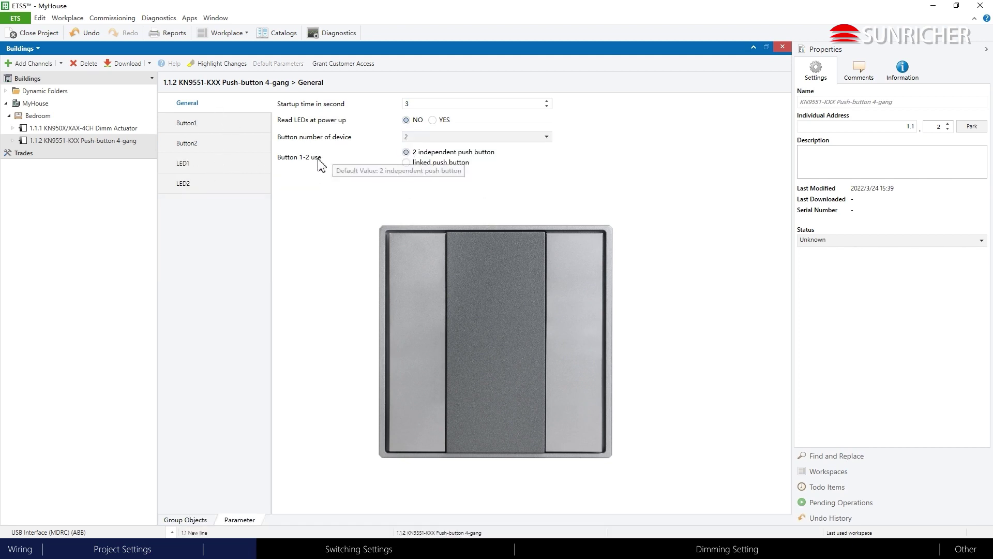
Configure buttons 1-2 as a linked push button and set the function of Button pair1 to Switching.
left_click(407, 163)
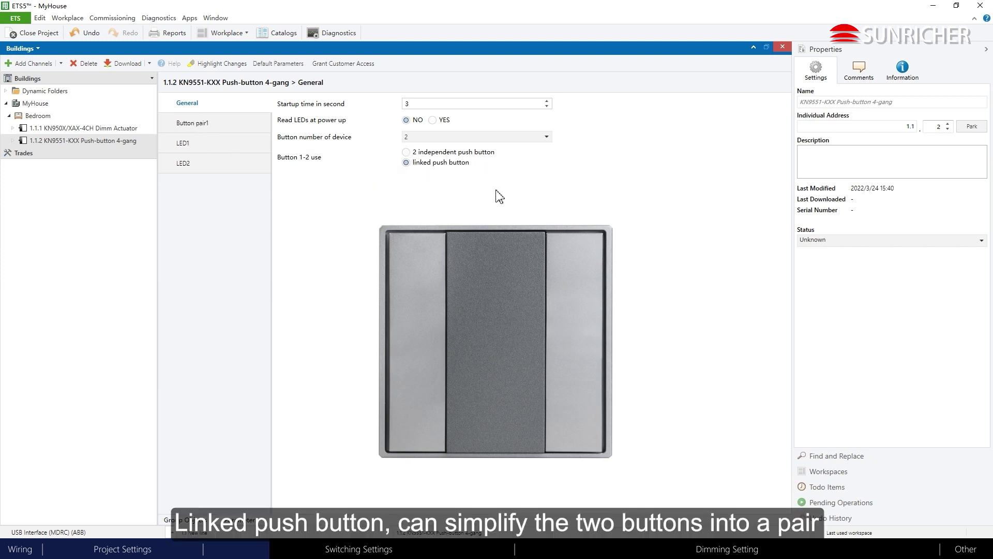
left_click(211, 127)
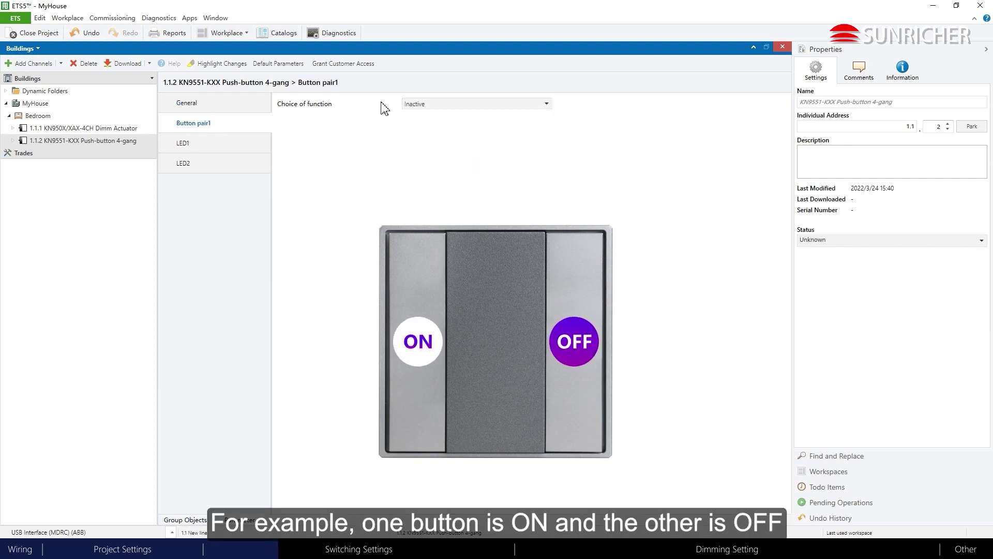
left_click(416, 105)
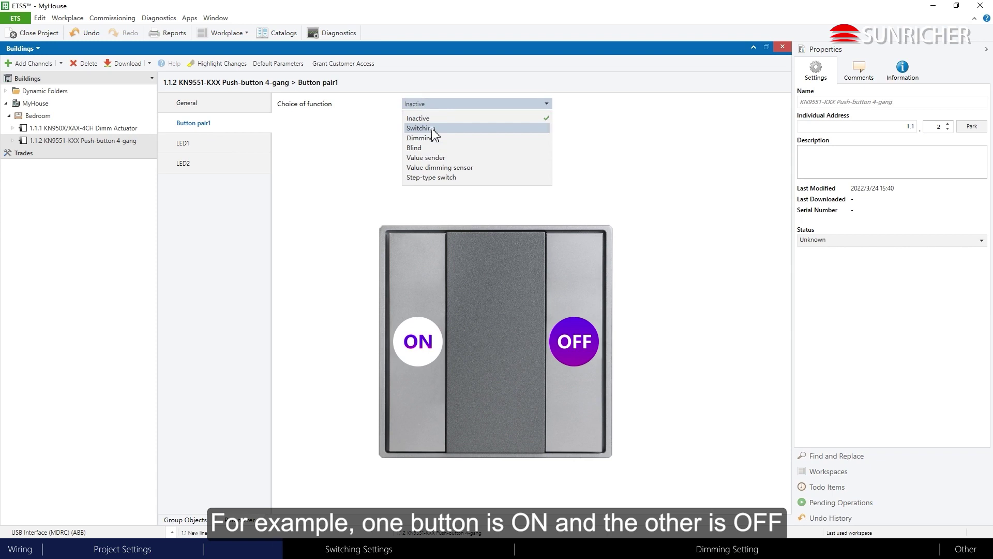
left_click(432, 130)
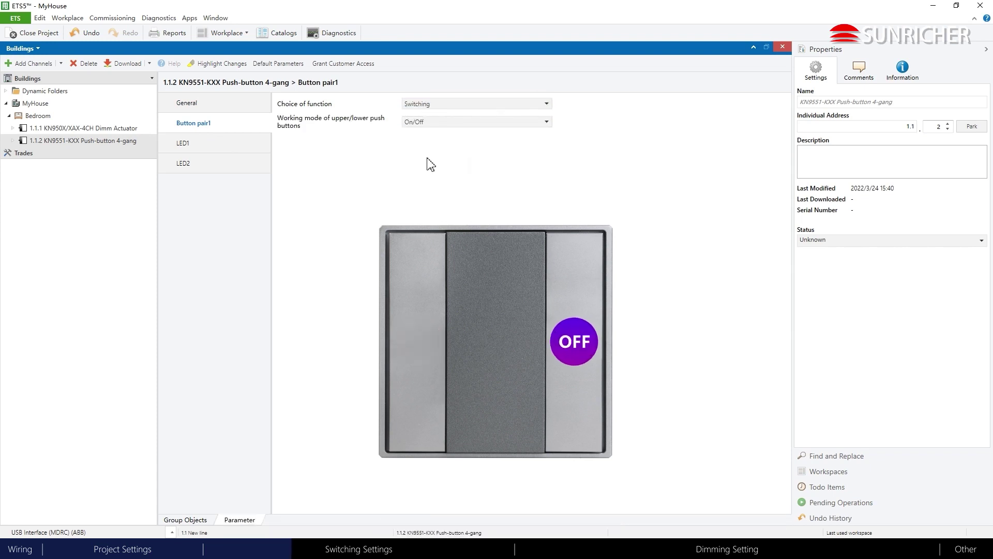
Link the push-button's Button pair1 switching object with a new group address 1/1/1 named ON/OFF.
left_click(199, 523)
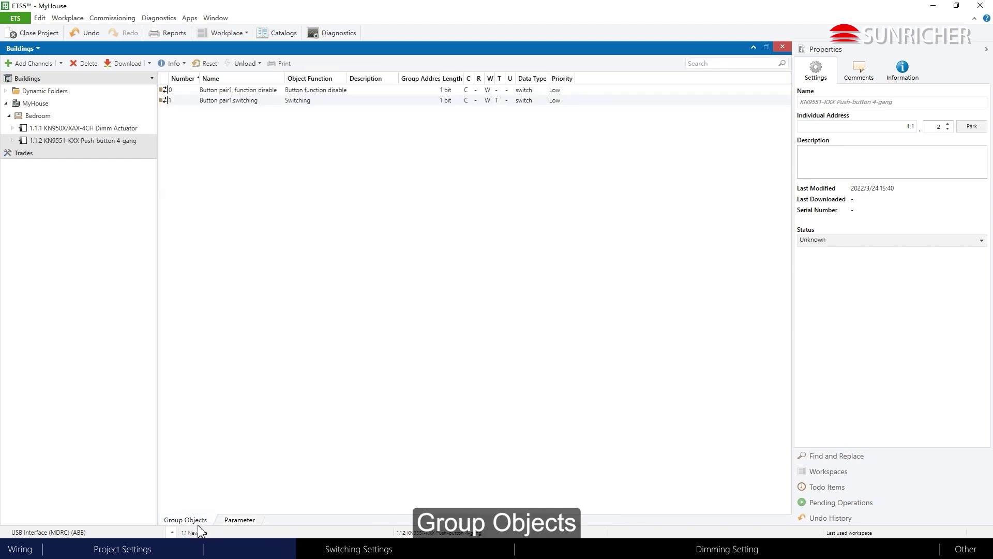
left_click(417, 103)
right_click(416, 104)
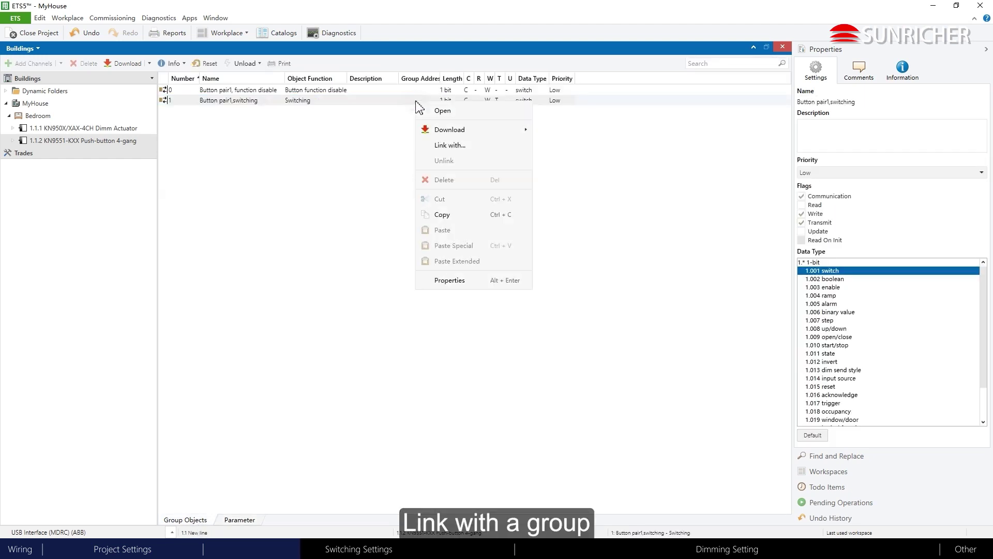
left_click(444, 145)
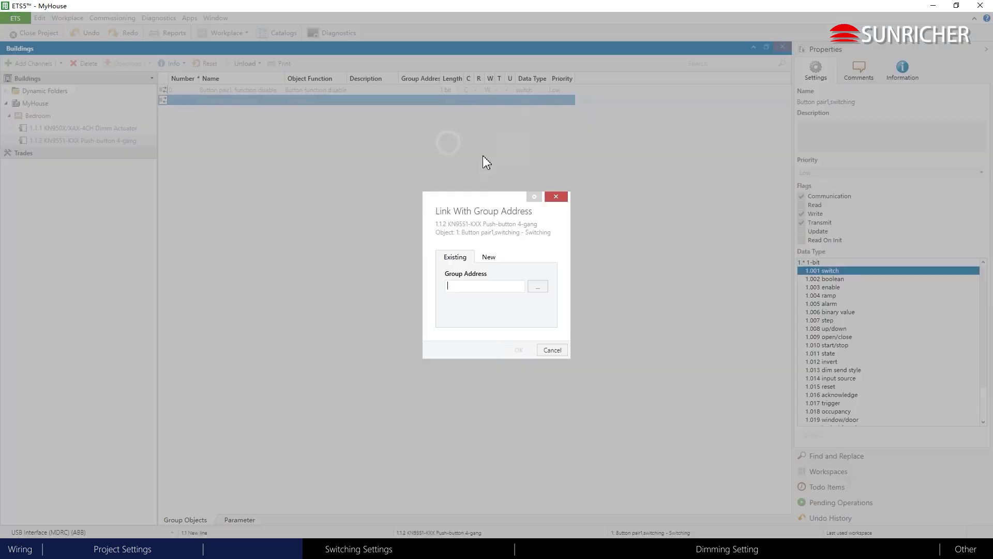
left_click(494, 263)
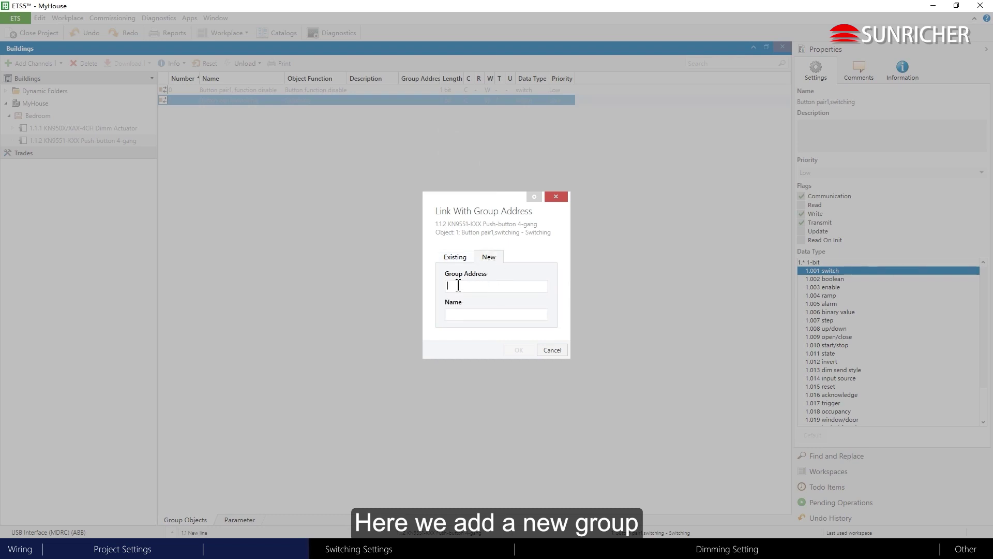
type("1/1/1")
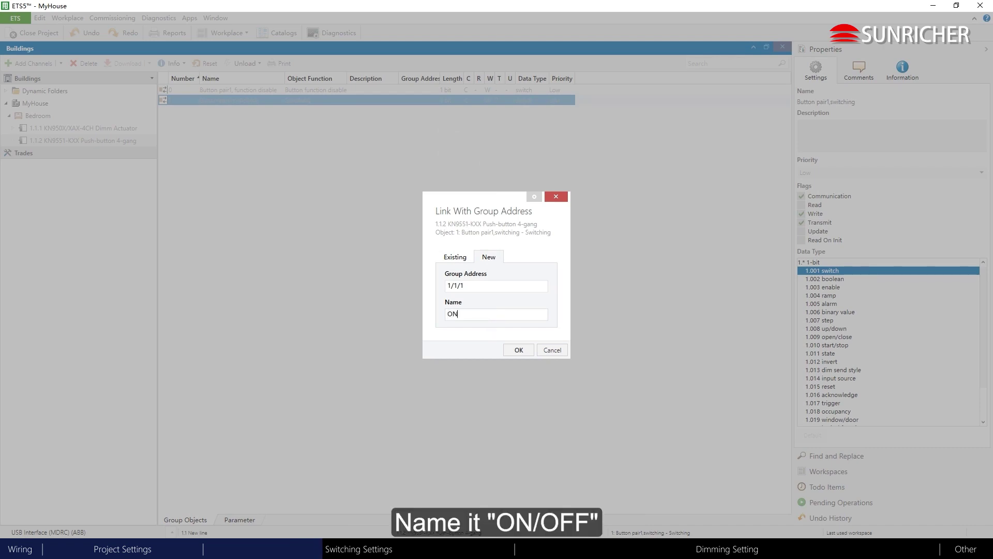
left_click(521, 350)
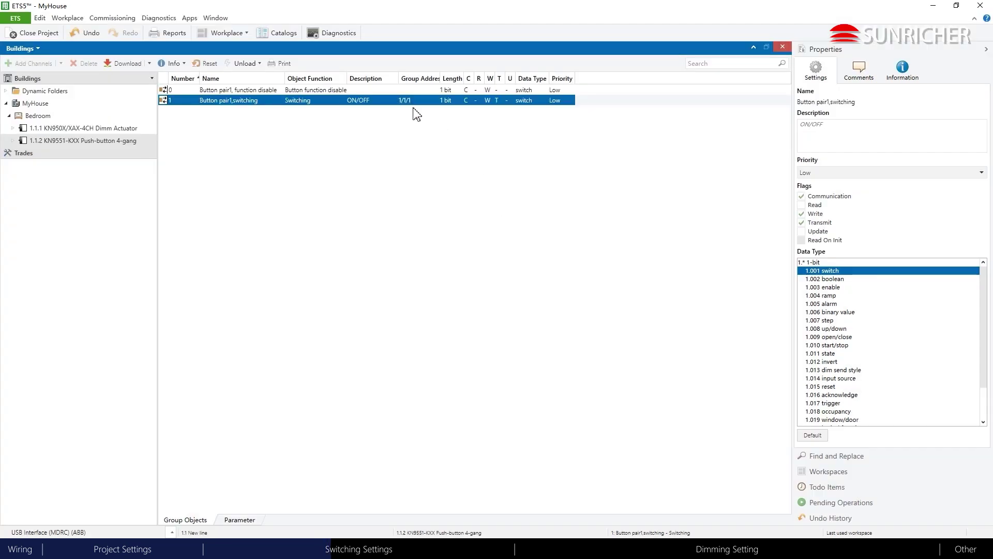
Show the KN950X/XAX-4CH dimmer's group objects and select the switching objects of channels A, B, C and D together.
left_click(104, 128)
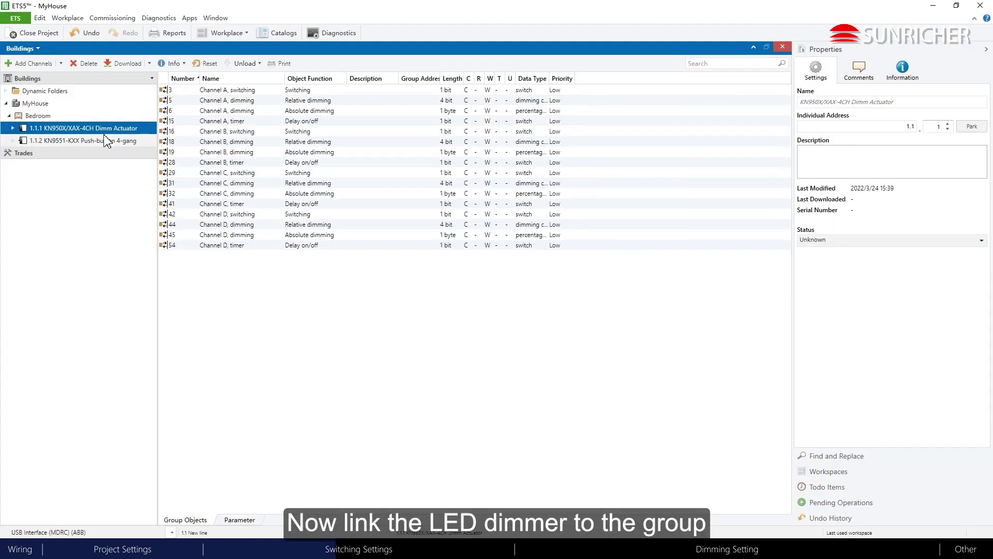
left_click(249, 92)
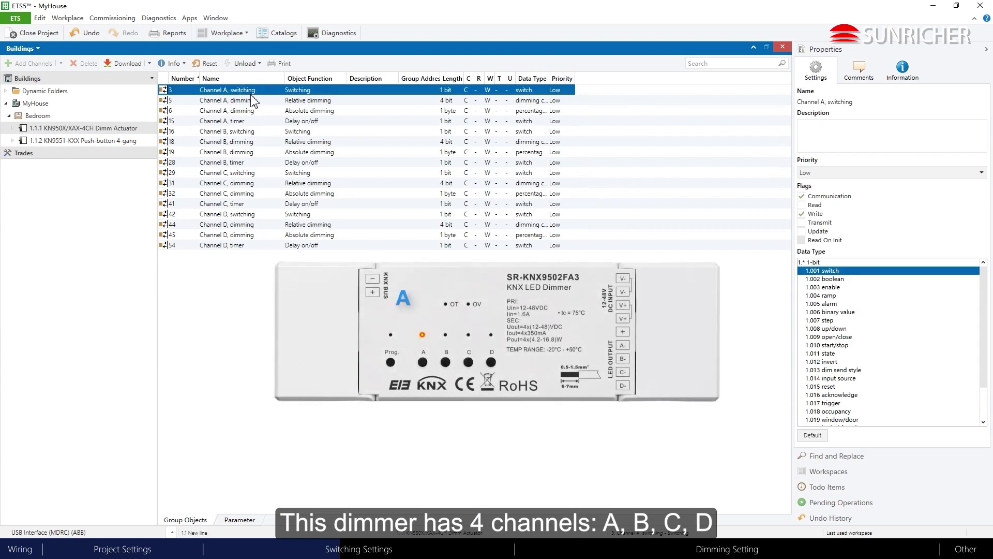
left_click(249, 132, "ctrl")
left_click(245, 173, "ctrl")
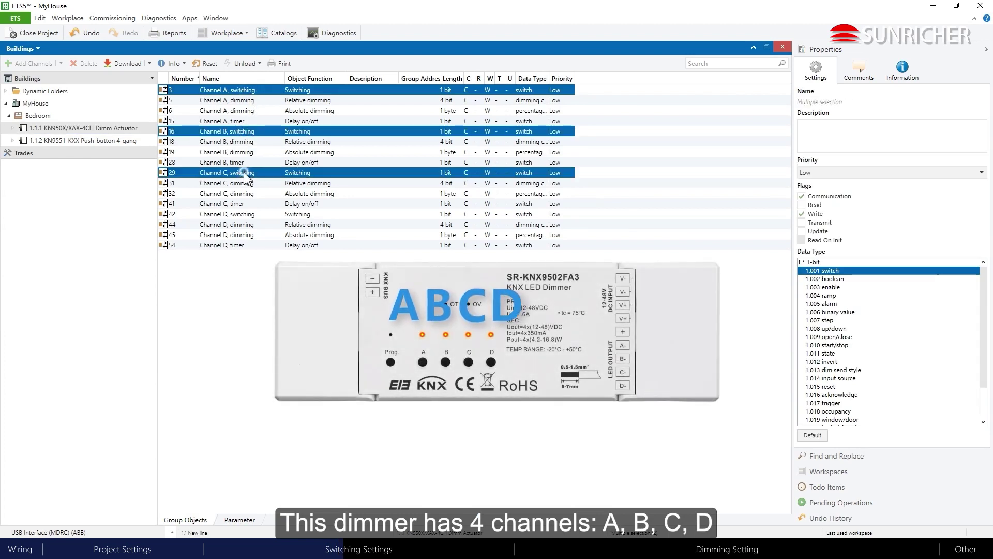
left_click(228, 214, "ctrl")
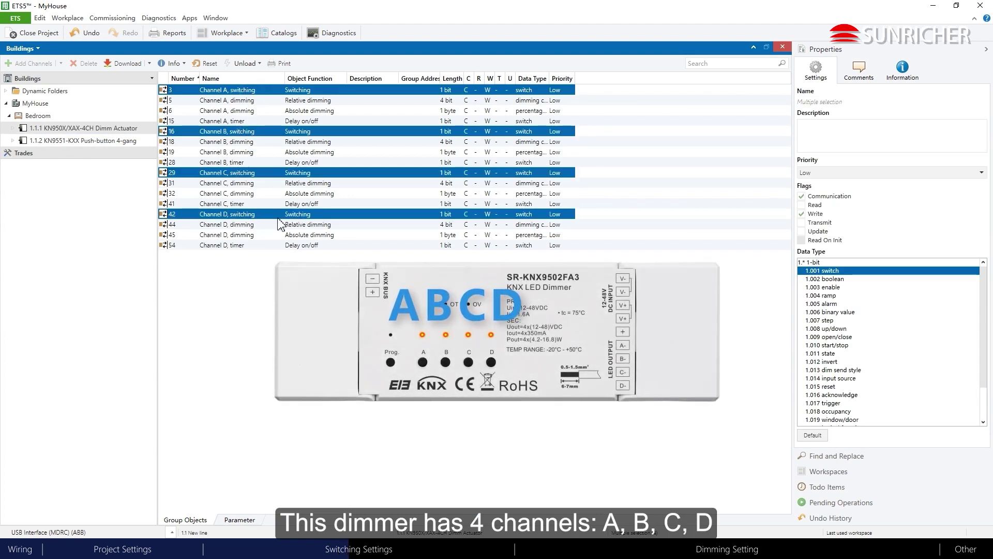
Link the dimmer's Channel A switching object with the existing group address 1/1/1 ON/OFF.
left_click(357, 90)
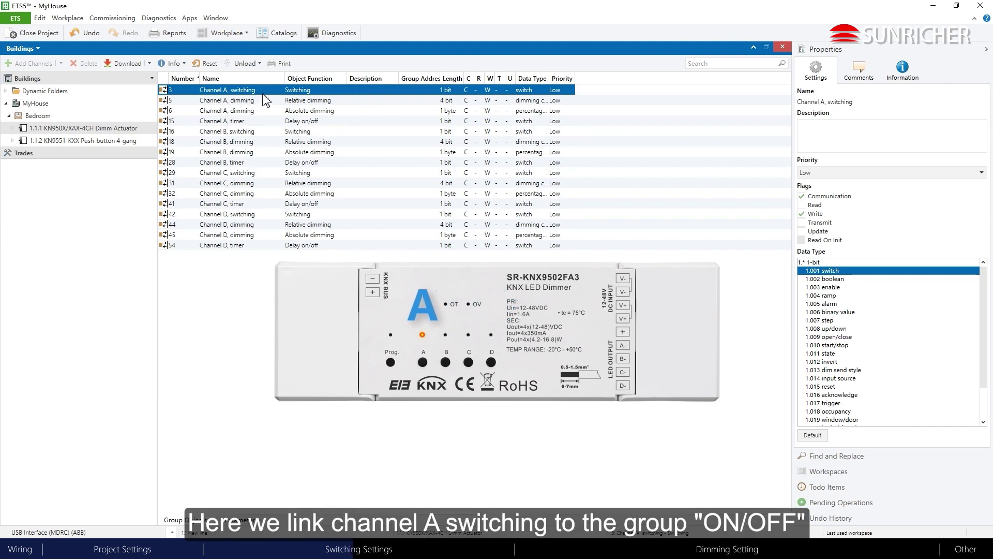
right_click(417, 94)
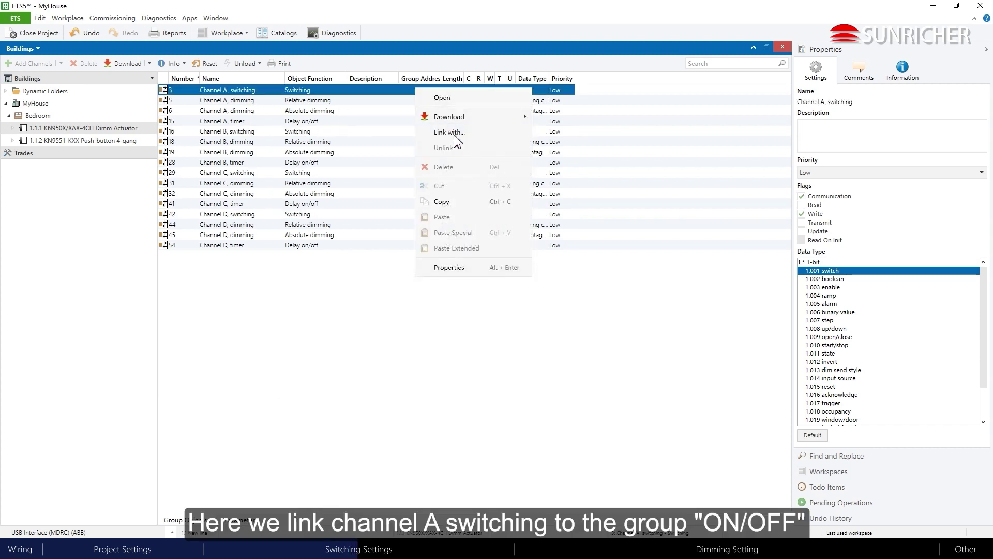
left_click(456, 134)
left_click(455, 261)
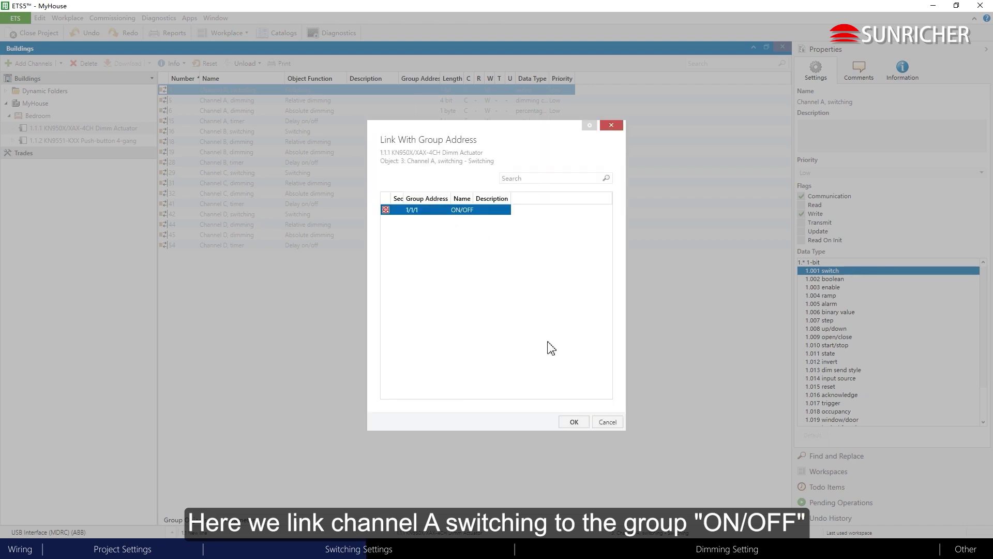
left_click(577, 423)
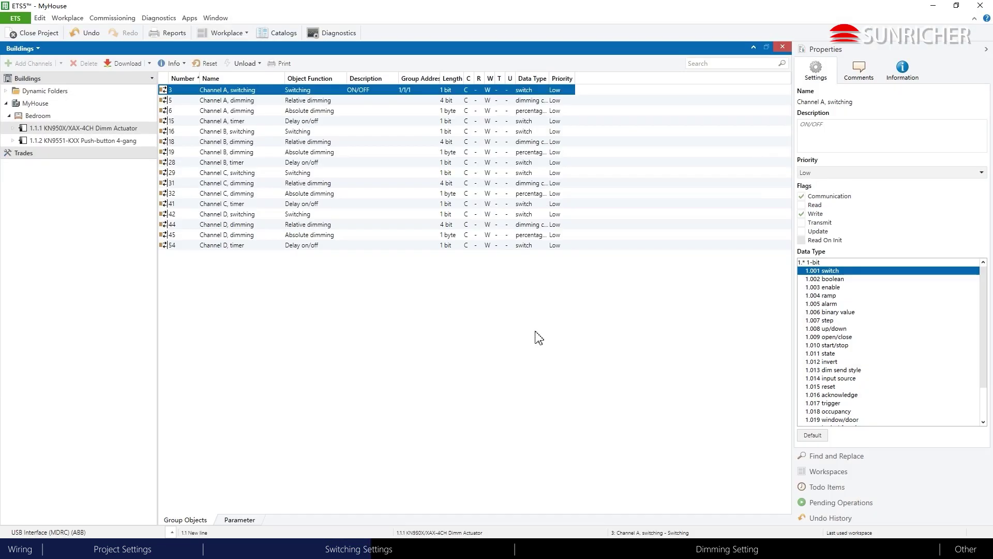
Download the configuration to the KN950X/XAX-4CH dimmer, keeping the current interface settings.
left_click(110, 128)
left_click(126, 64)
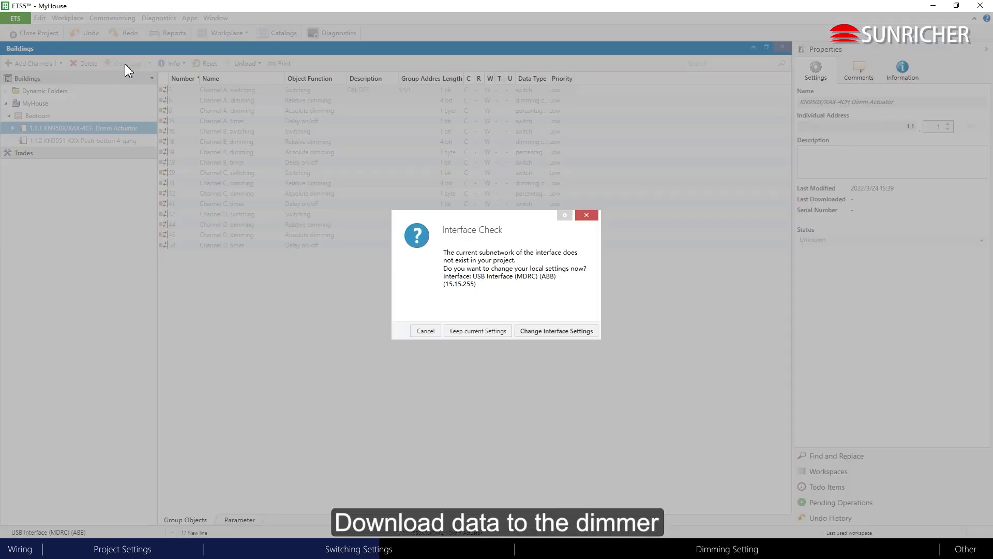
left_click(480, 333)
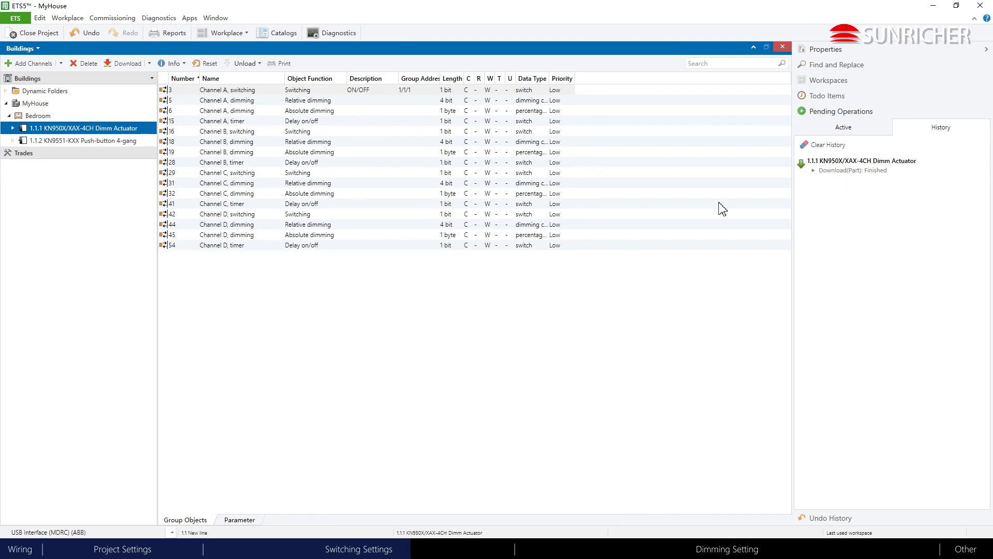
Download the configuration to the KN9551-KXX push-button, keeping the current interface settings.
left_click(94, 142)
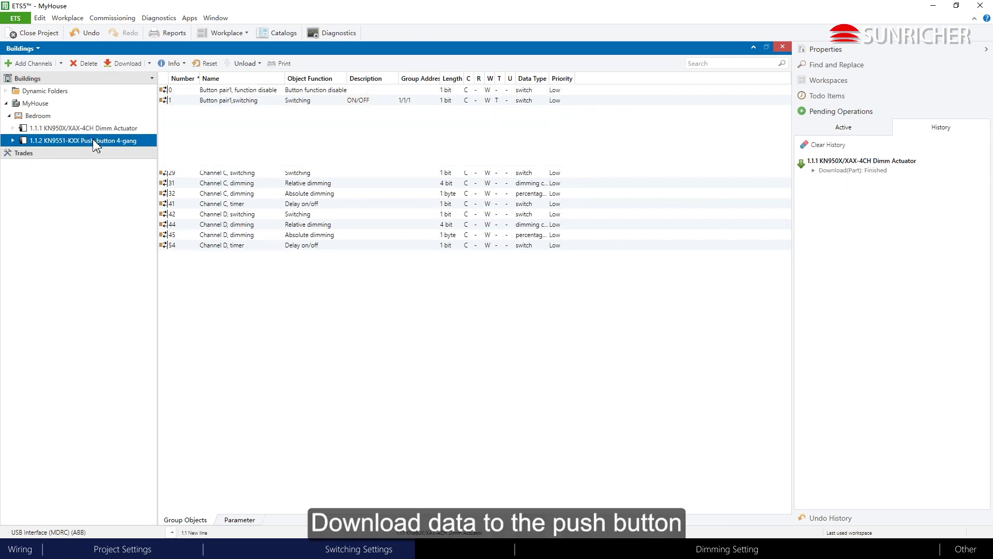
left_click(123, 64)
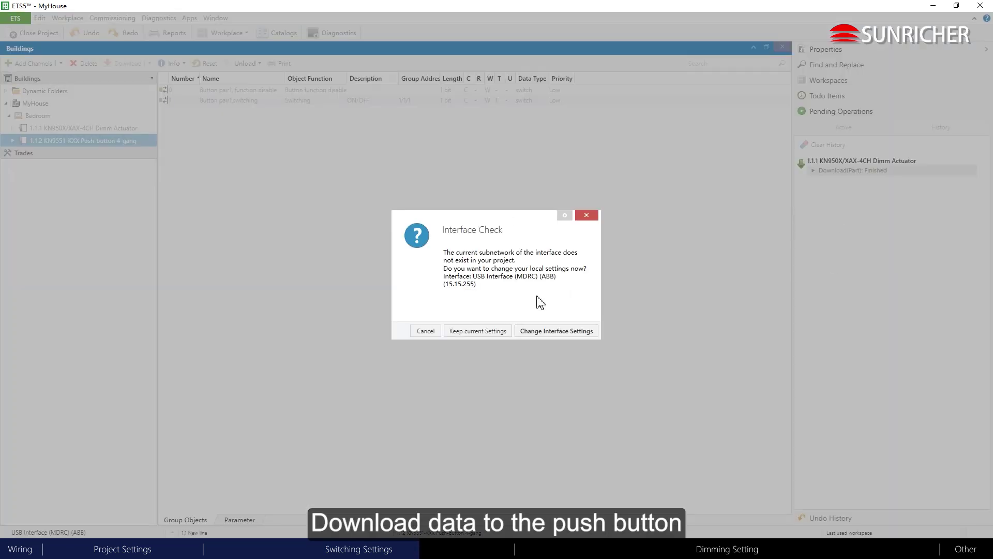
left_click(458, 334)
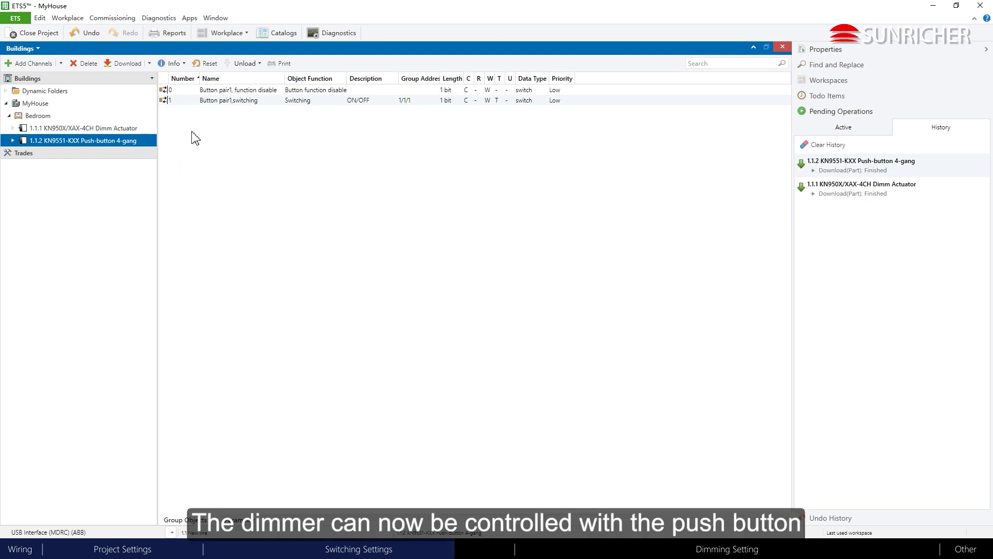
Open the diagnostics and start the Group Monitor to watch the push-button's switching telegrams.
left_click(334, 32)
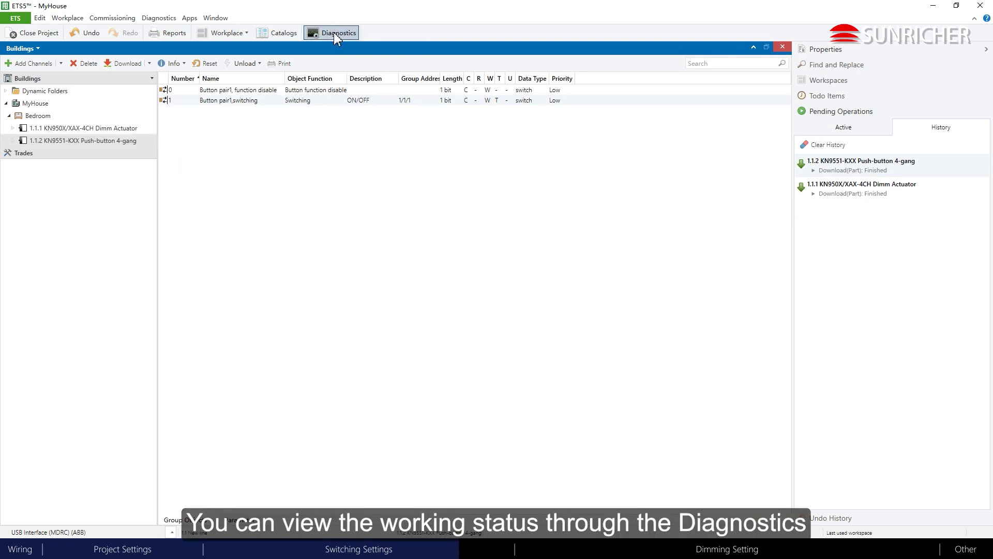
left_click(174, 309)
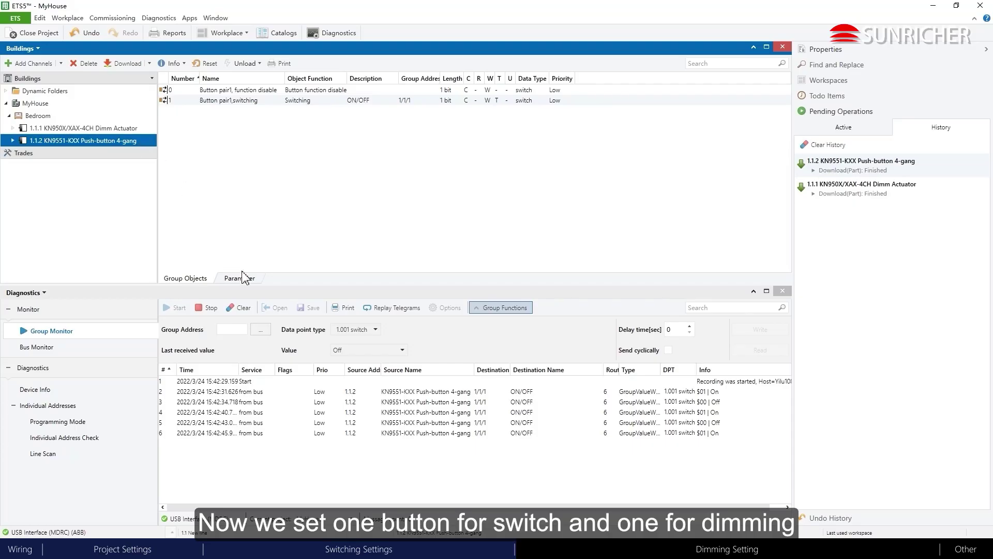
Set the push-button's Button 1-2 use to 2 independent push button, accepting the removal of its group associations.
left_click(241, 279)
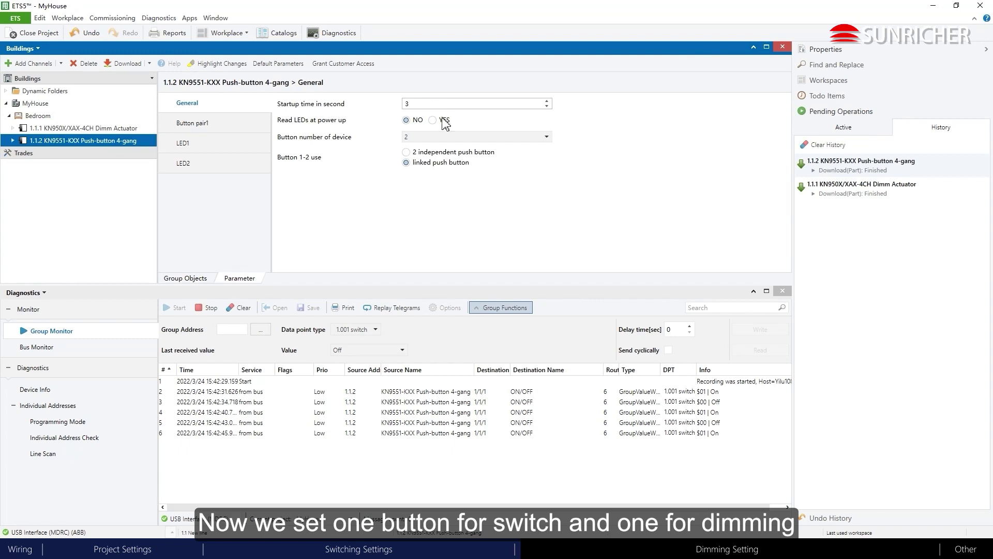
left_click(406, 152)
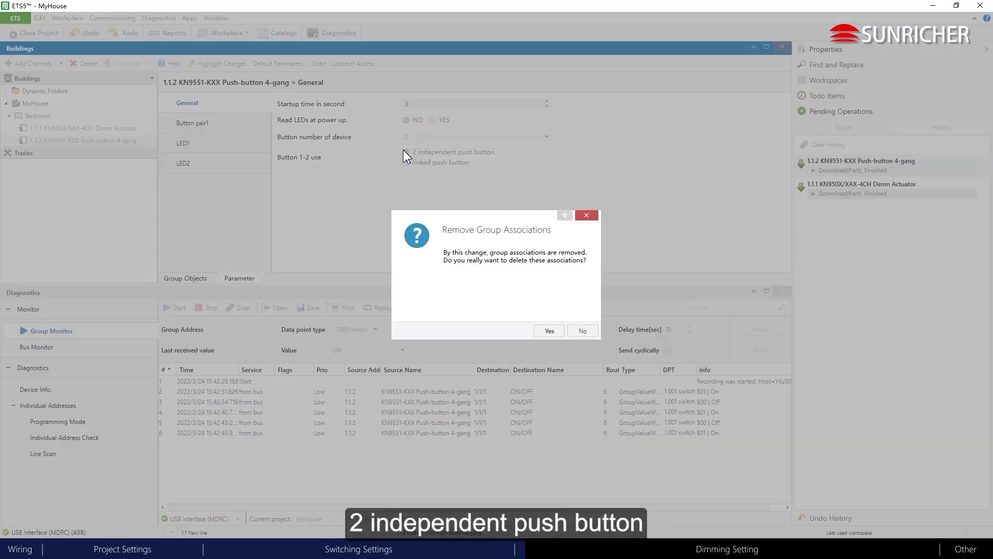
left_click(549, 331)
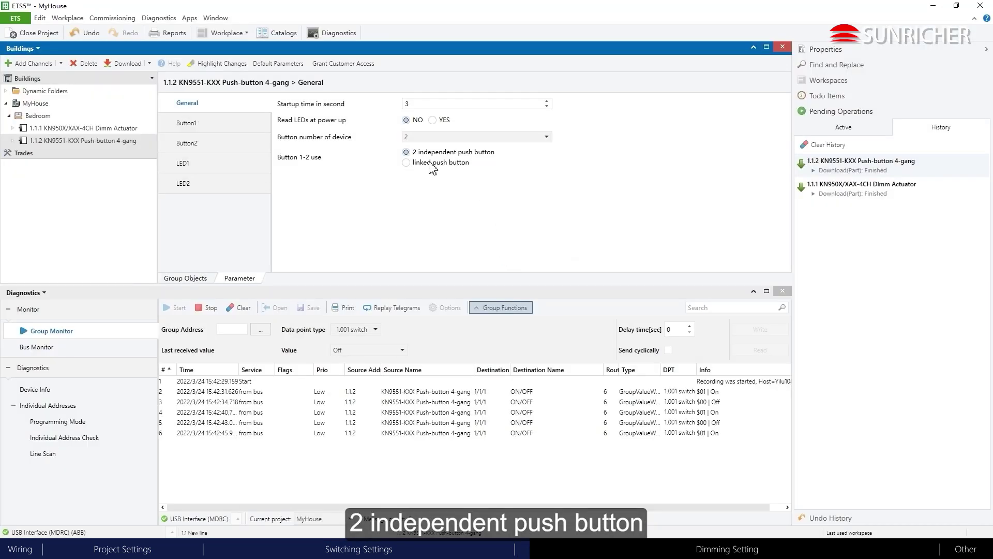
Set Button1's function to Switching with Alternating on/off as the reaction on rising edge.
left_click(194, 128)
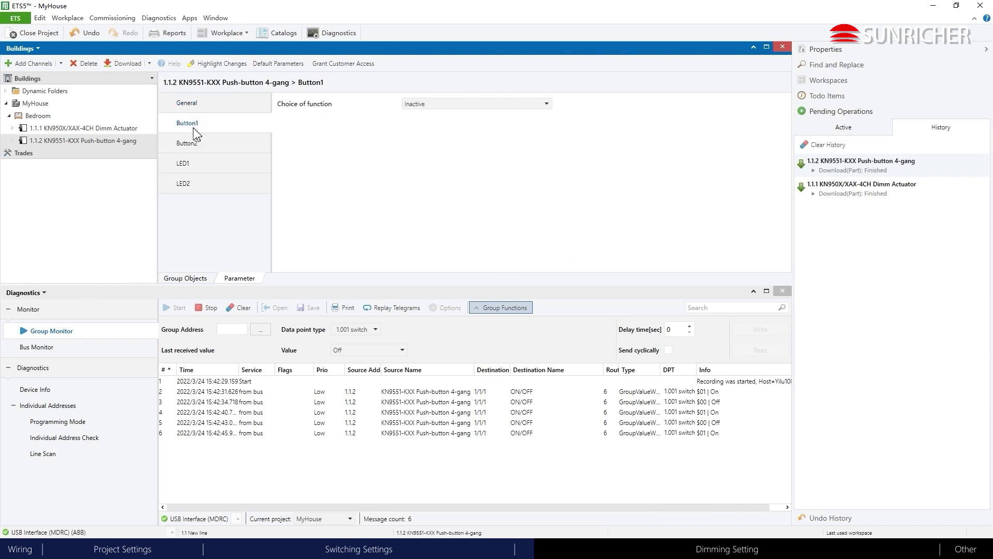
left_click(421, 103)
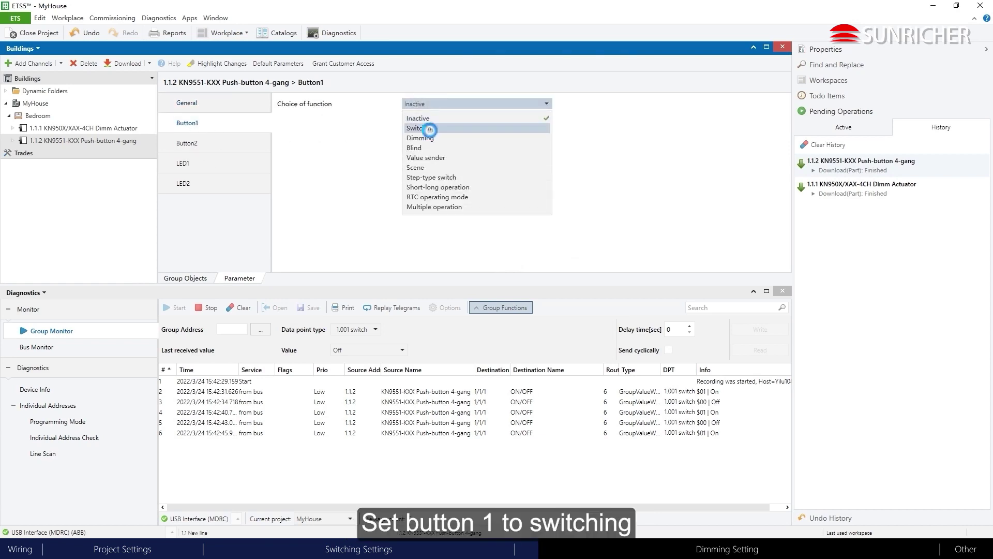
left_click(427, 128)
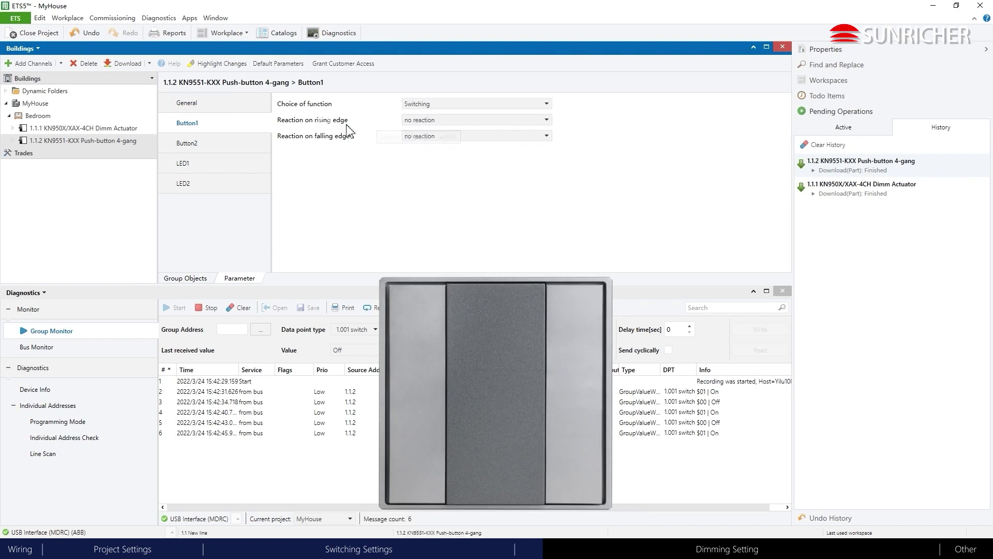
left_click(415, 122)
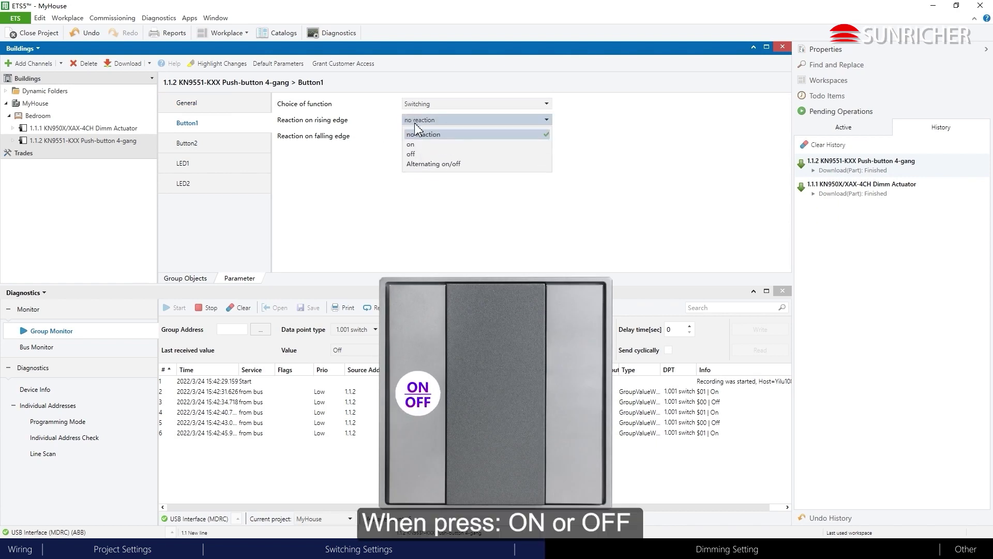
left_click(435, 164)
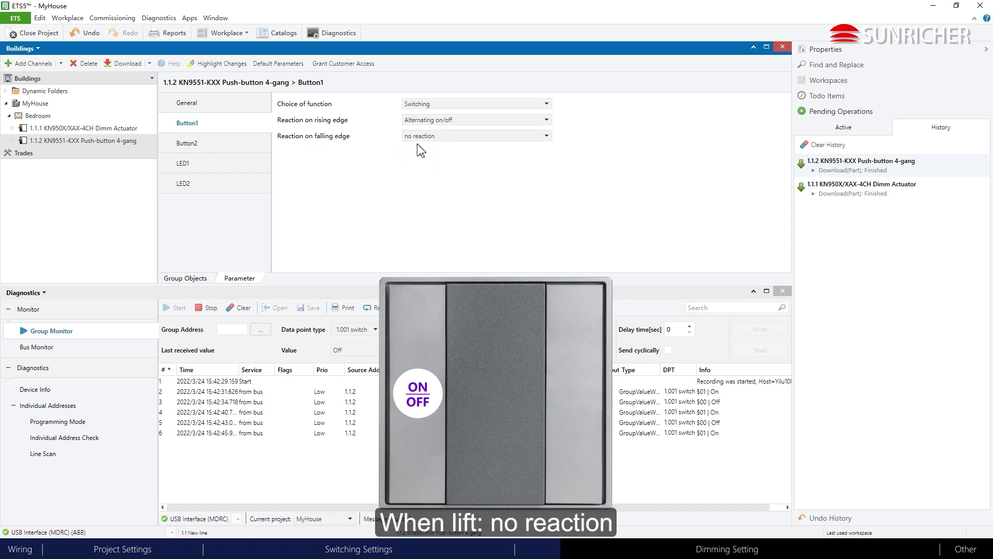
Set Button2's function to Dimming with a long operation duration entry of 8.
left_click(199, 149)
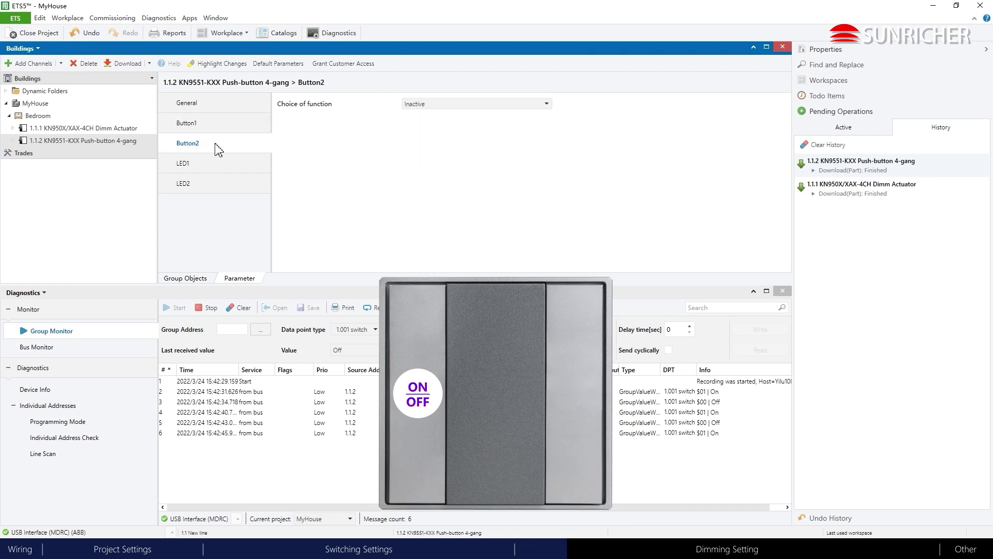
left_click(454, 105)
left_click(432, 138)
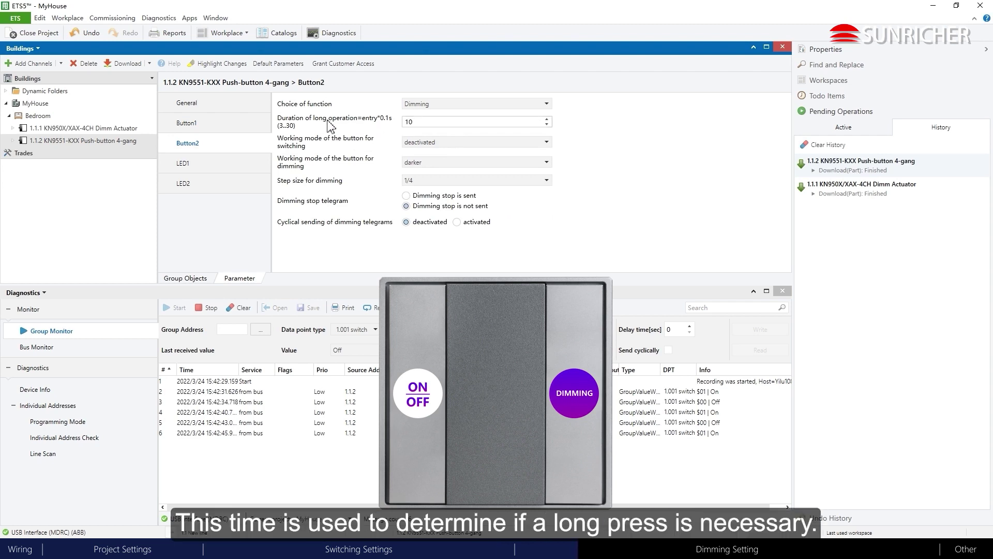
left_click_drag(422, 121, 403, 126)
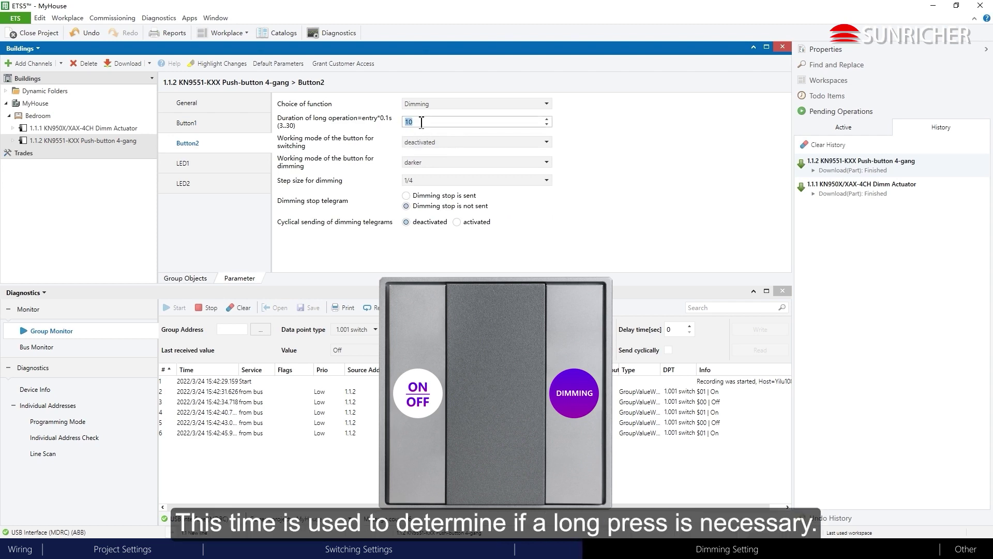
type("8")
left_click(389, 124)
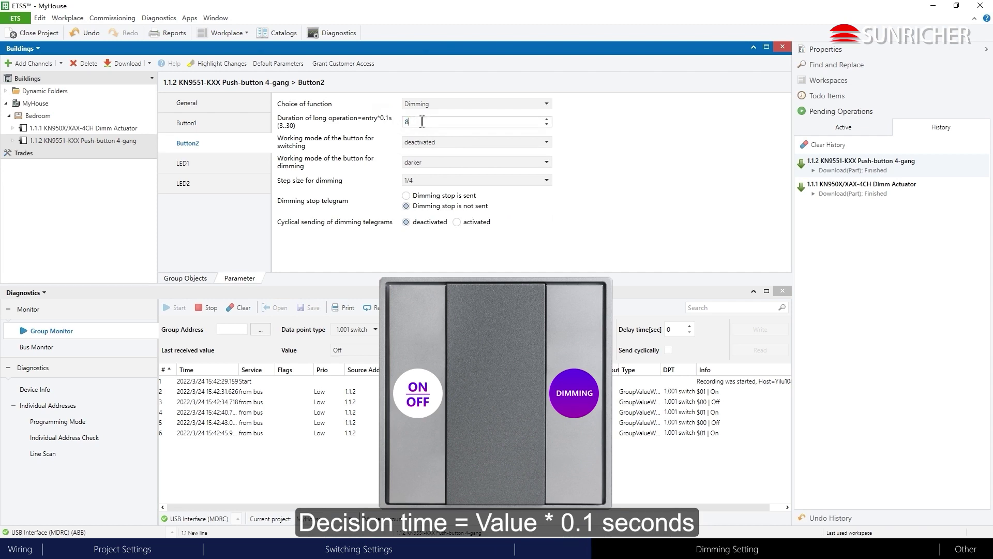
Keep Button2's working mode for switching deactivated and set its working mode for dimming to alternating brighter/darker.
left_click(434, 145)
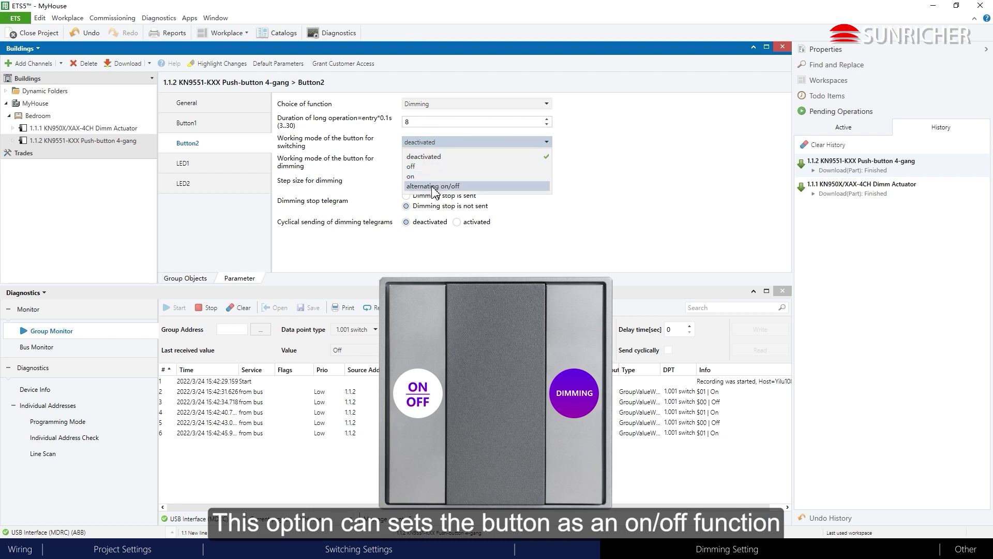
left_click(410, 156)
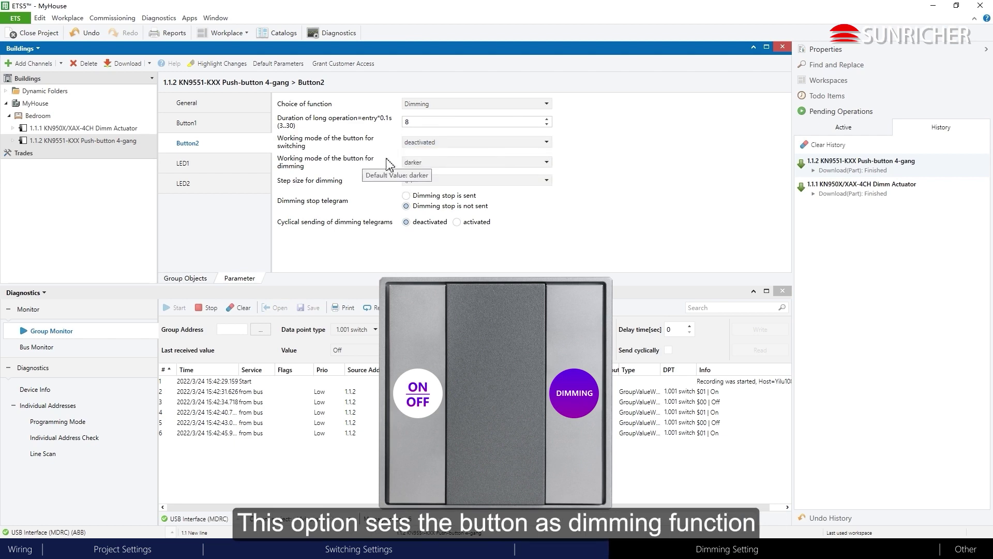
left_click(422, 165)
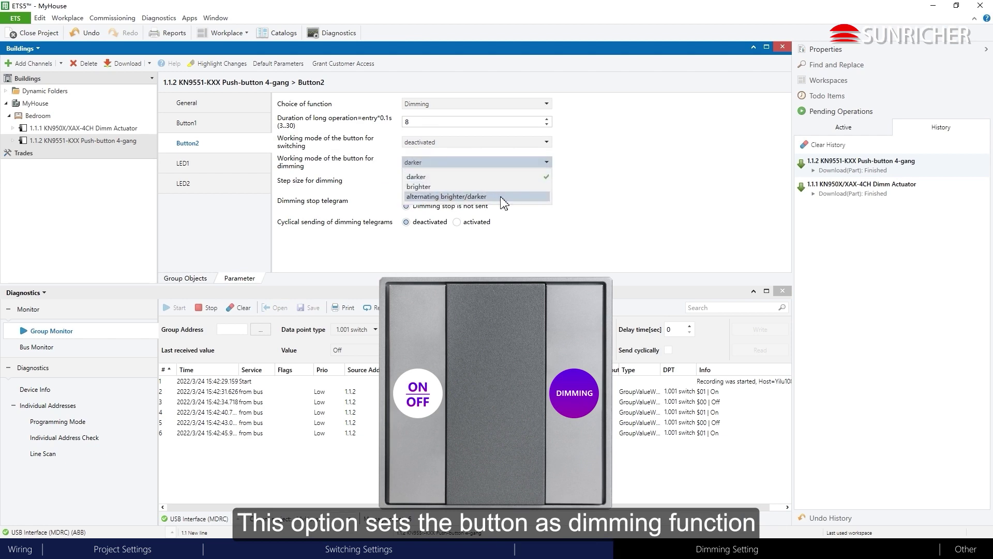
left_click(500, 197)
left_click(414, 163)
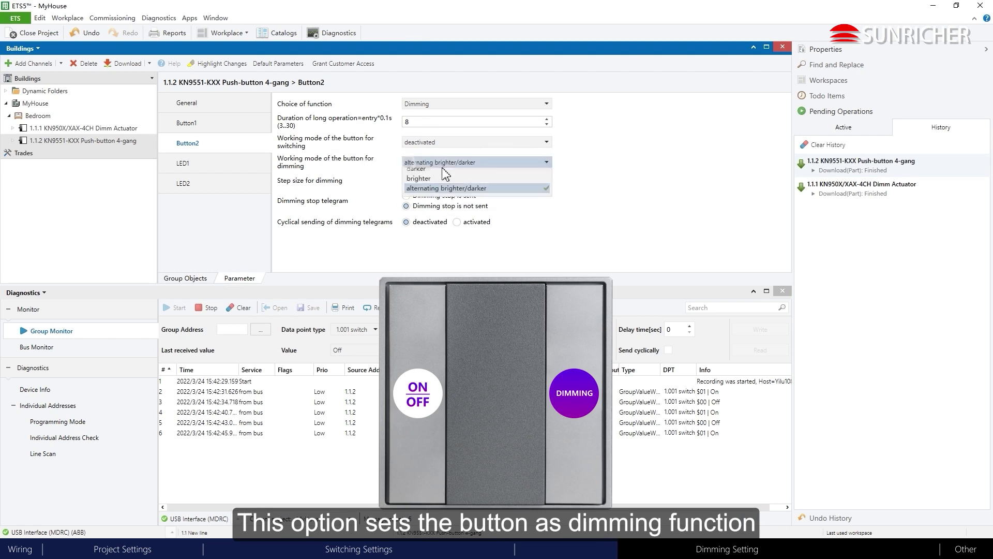
left_click(377, 170)
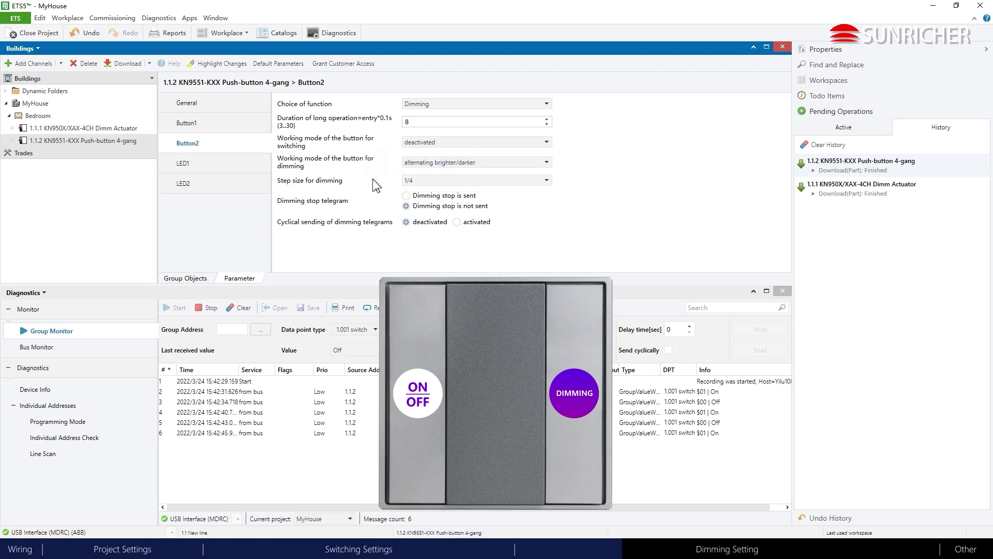
Set Button2's dimming step size to 1/8 and activate cyclical sending of dimming telegrams with a repetition duration entry of 3.
left_click(431, 181)
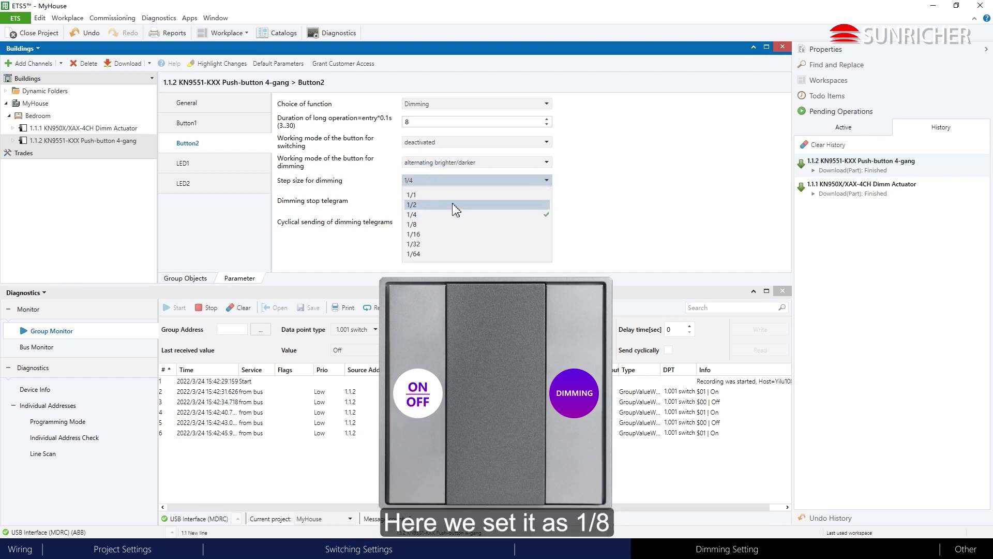
left_click(427, 224)
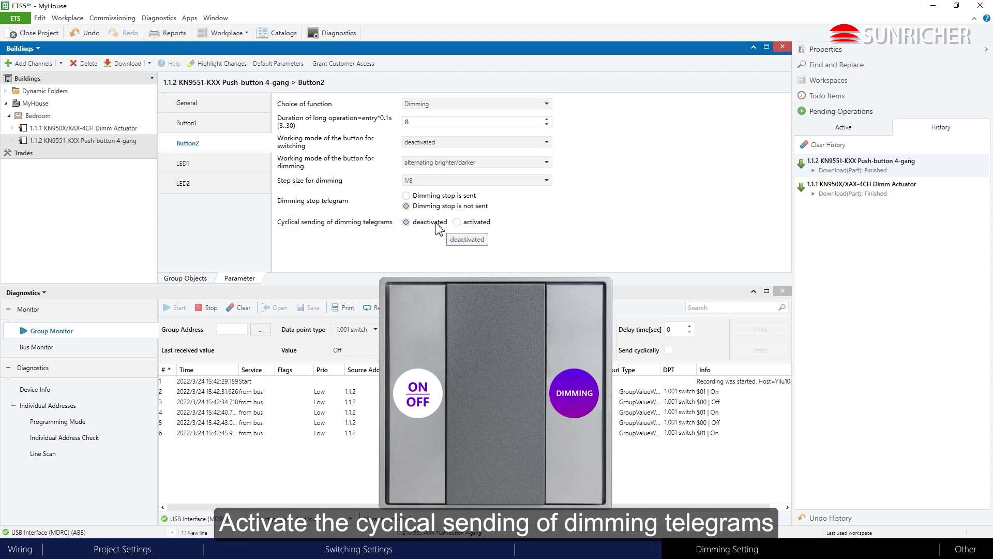
left_click(469, 222)
double_click(408, 242)
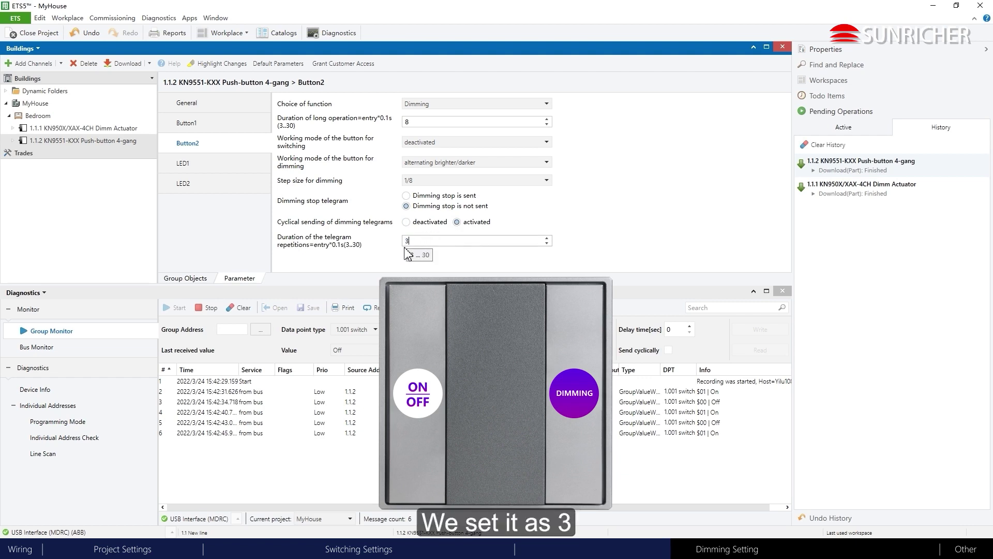
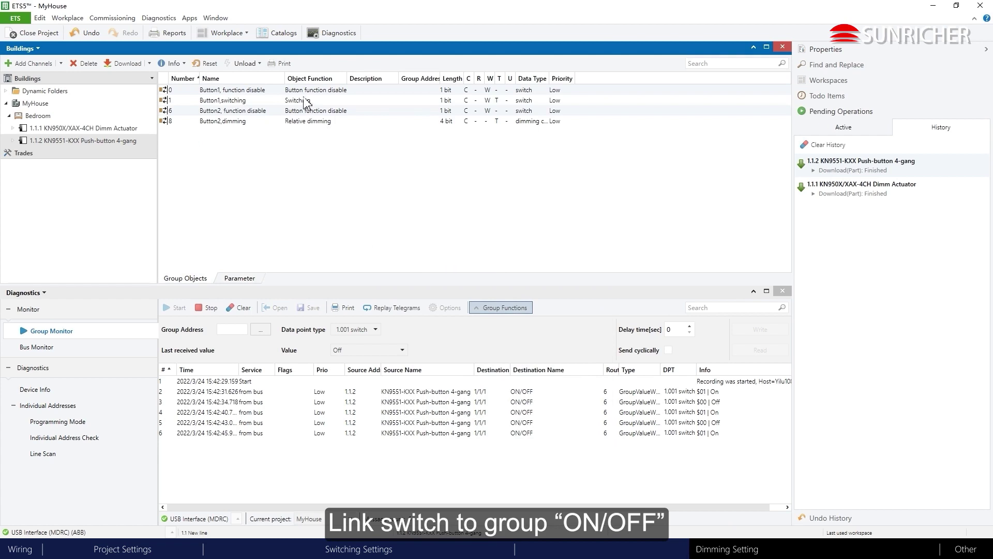
Link the push-button's Button1 switching object to the existing group address 1/1/1 ON/OFF.
right_click(415, 102)
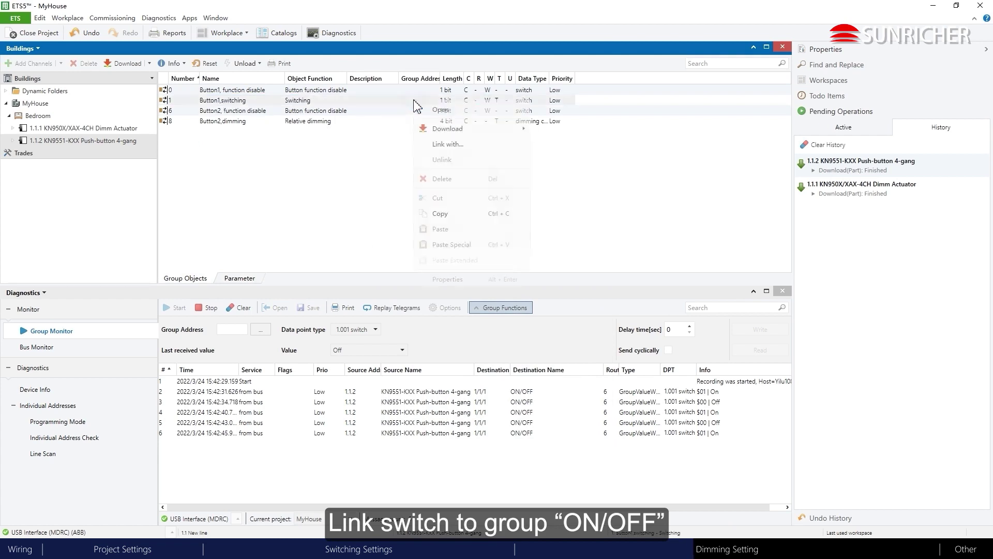
left_click(467, 145)
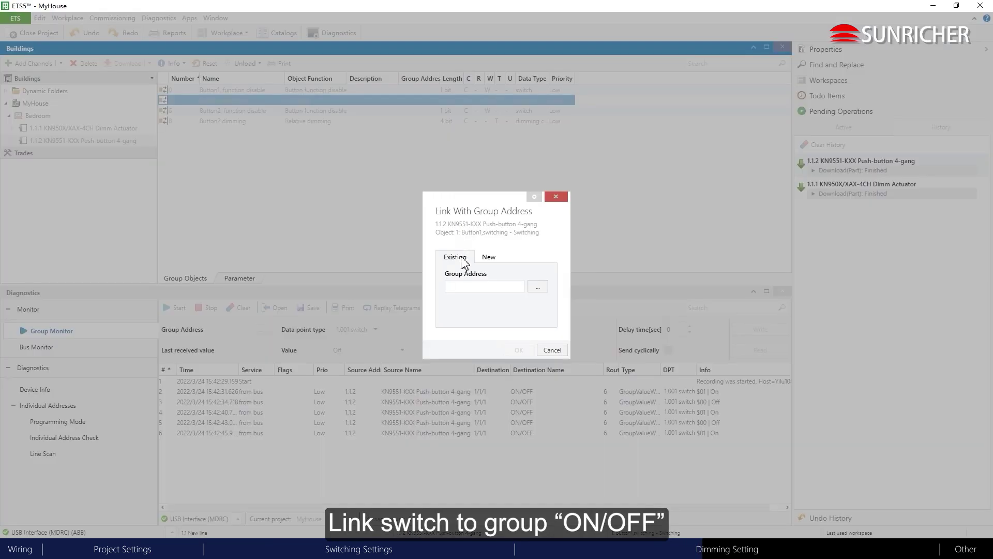
left_click(539, 287)
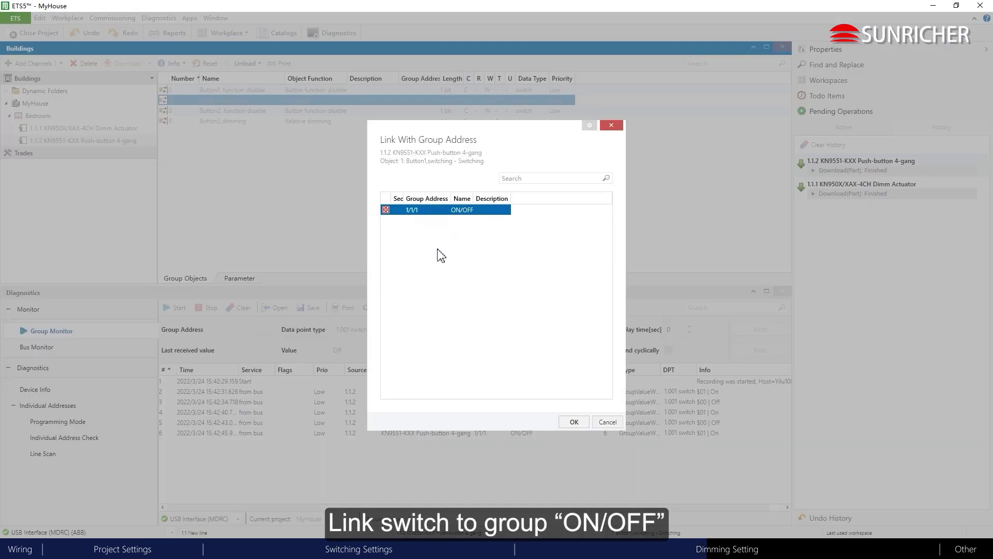
left_click(571, 422)
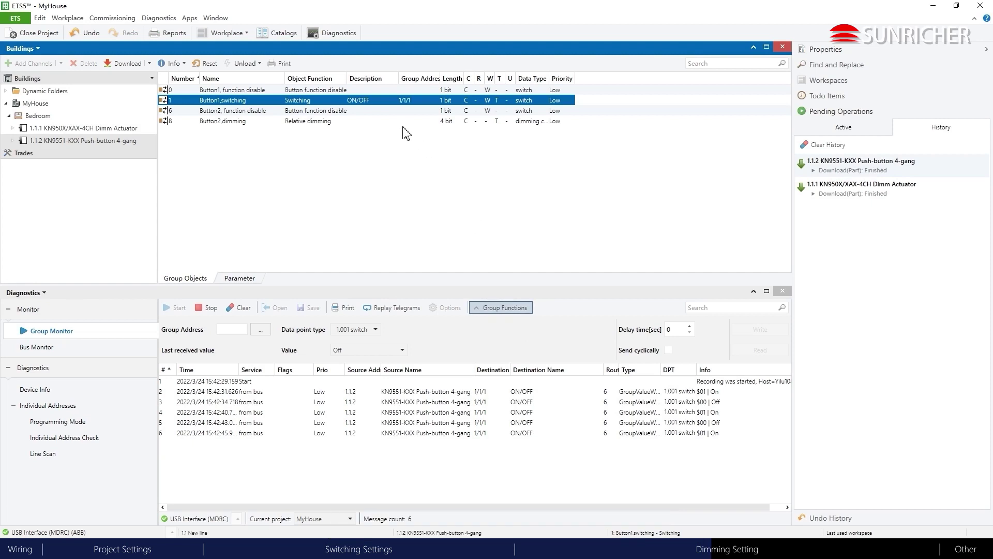
Link the push-button's Button2 relative dimming object to a new group address 1/1/2 named Dimming.
left_click(326, 123)
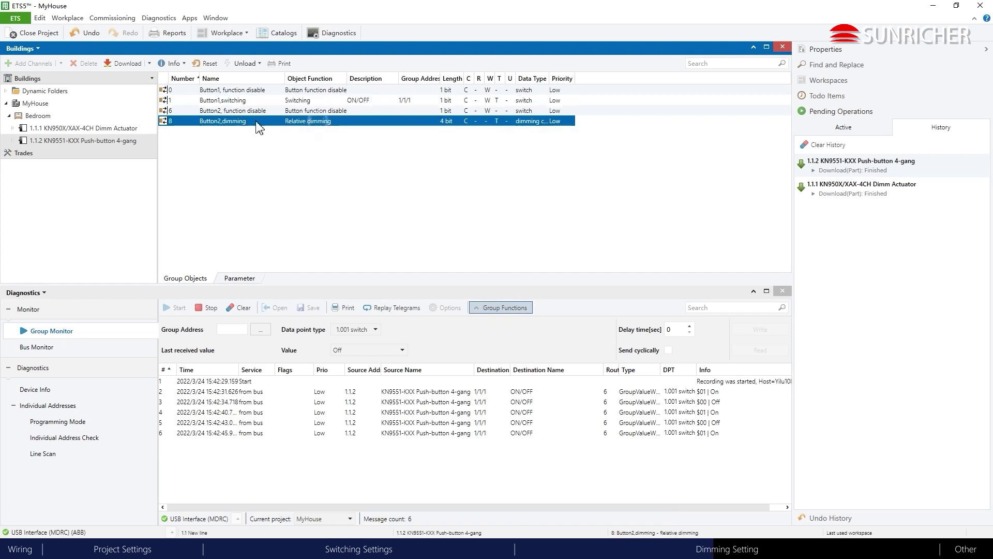
right_click(408, 124)
left_click(448, 165)
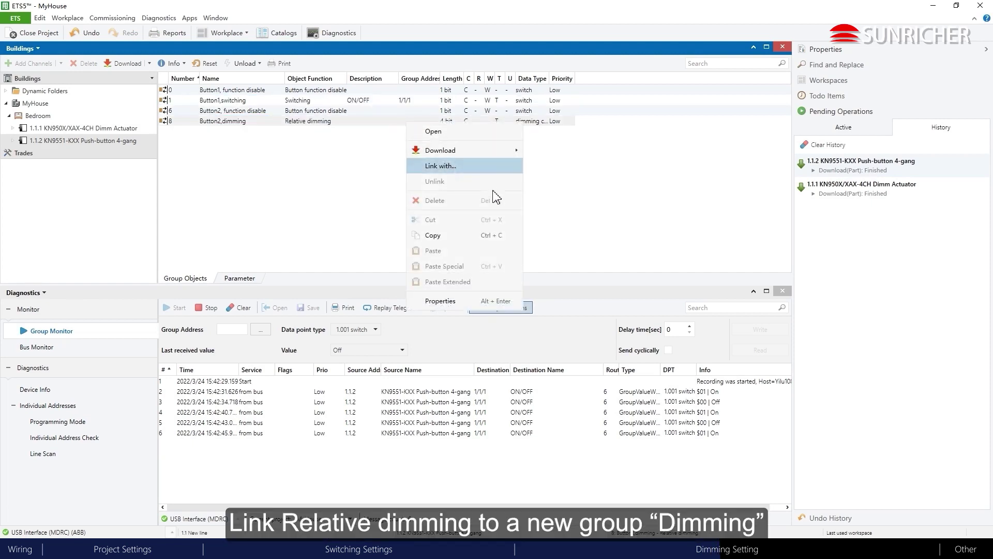
left_click(486, 256)
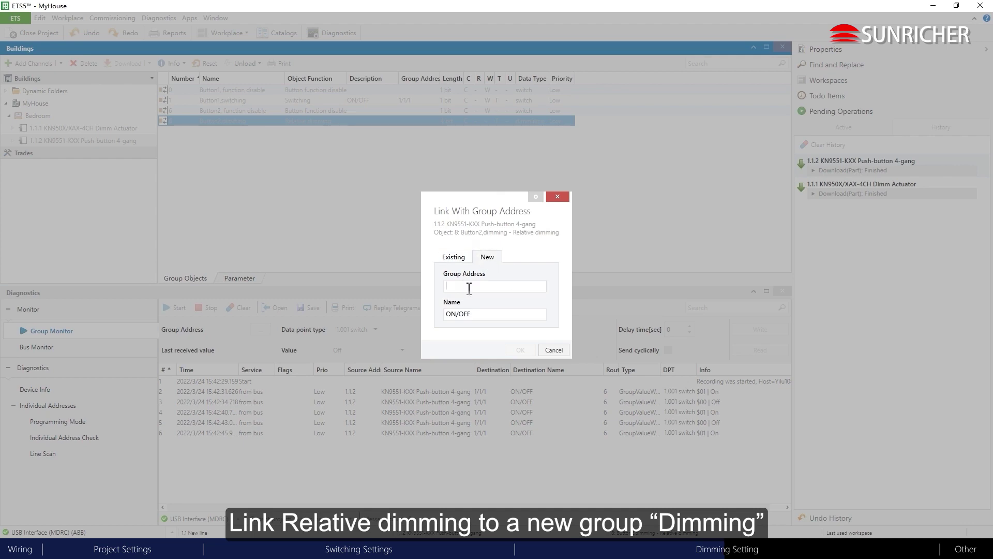
type("1/1/2")
left_click(489, 316)
type("Dimming")
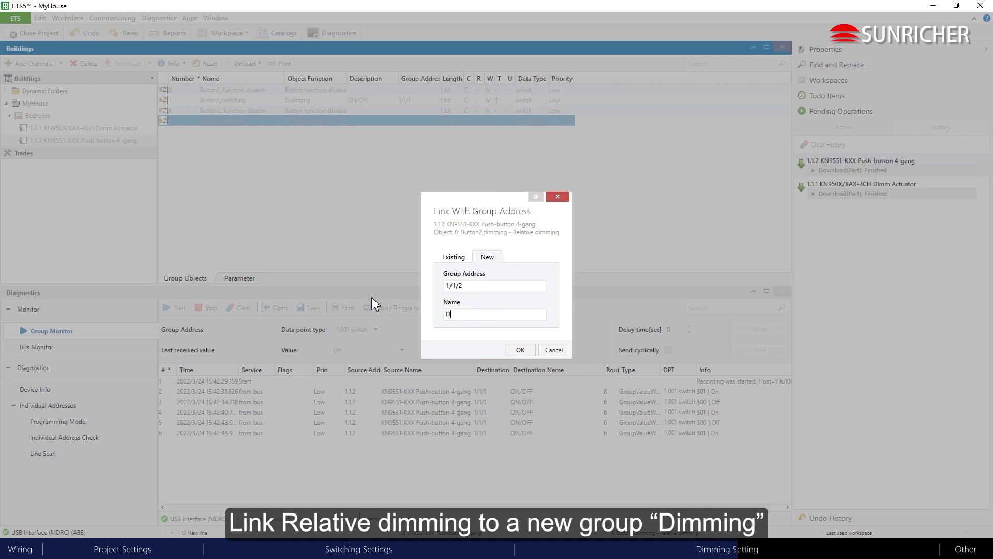
key("Return")
left_click(520, 350)
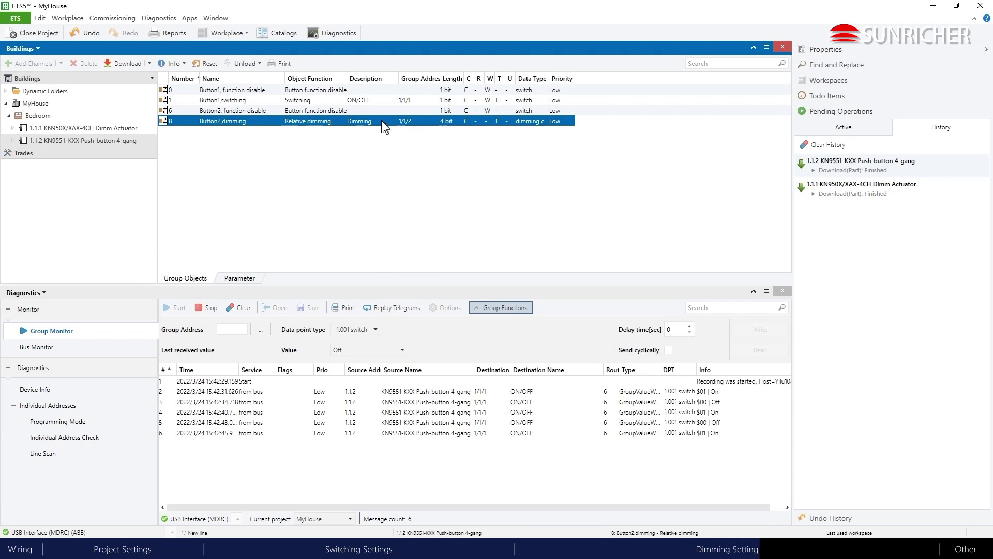
Link the switching objects of channels B, C and D on the KN950X/XAX-4CH Dimm Actuator to the existing group address 1/1/1 ON/OFF.
left_click(124, 128)
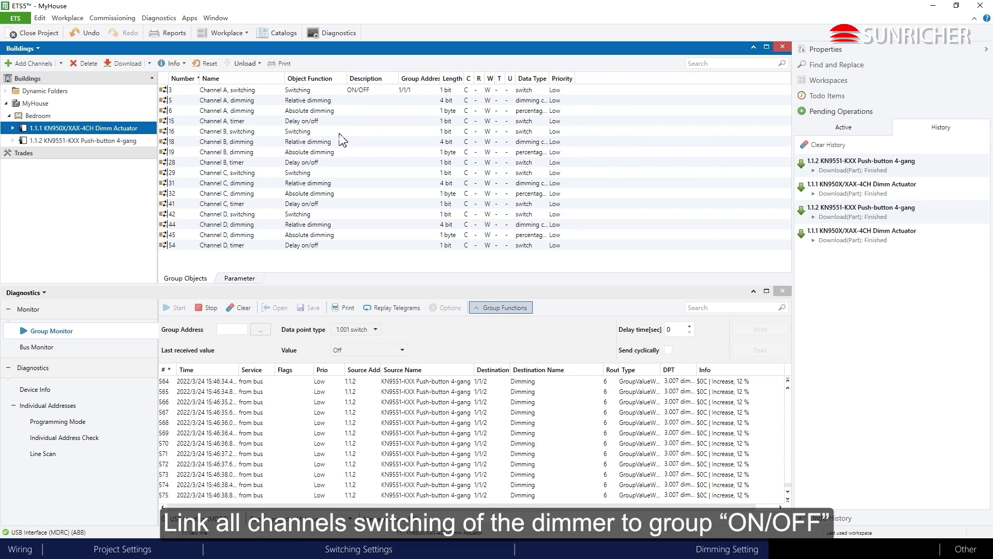
left_click(340, 132)
left_click(328, 174, "ctrl")
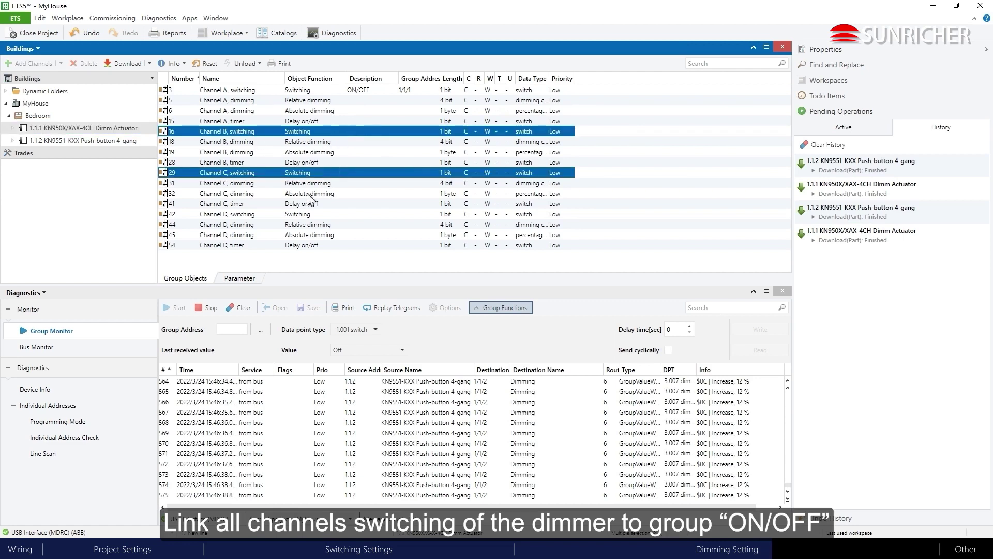
left_click(331, 214, "ctrl")
right_click(412, 215)
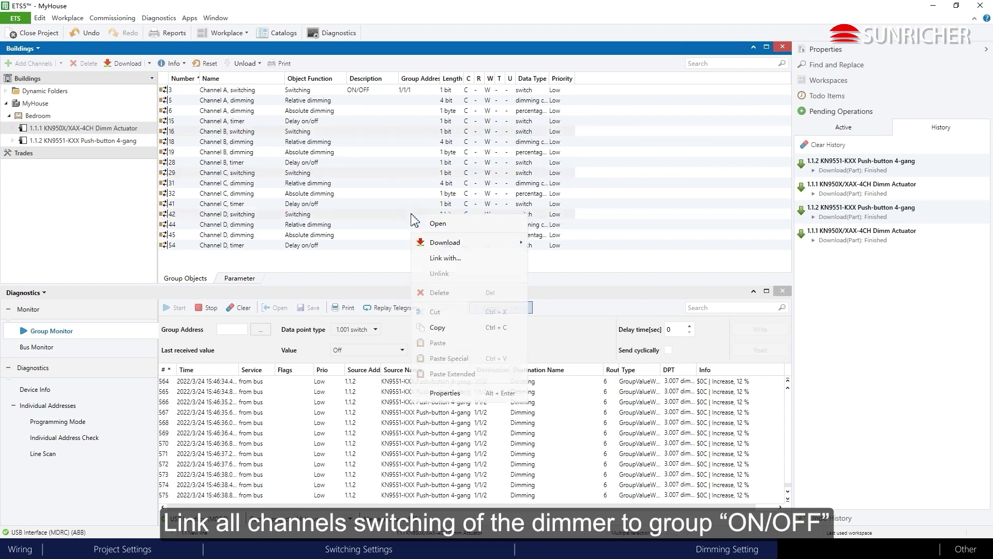
left_click(472, 258)
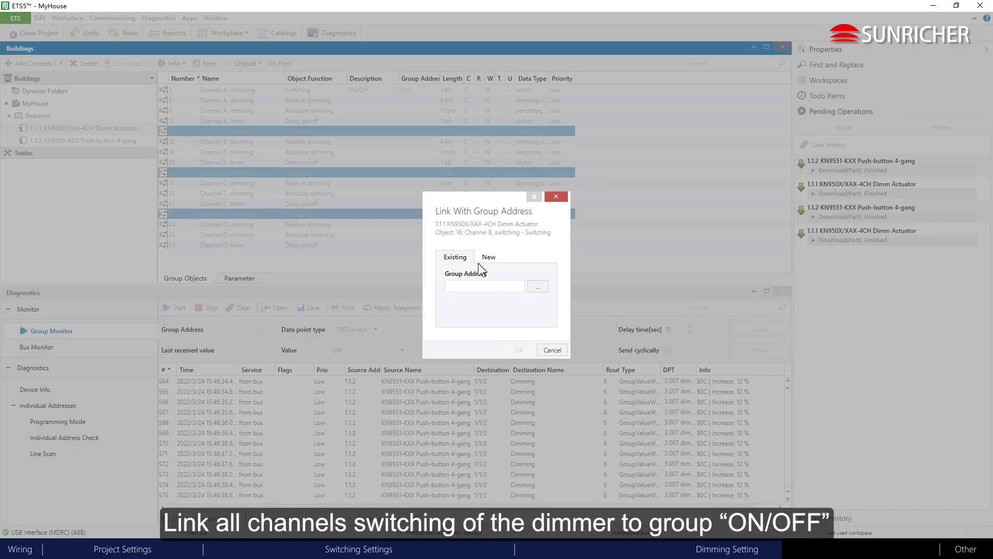
left_click(536, 288)
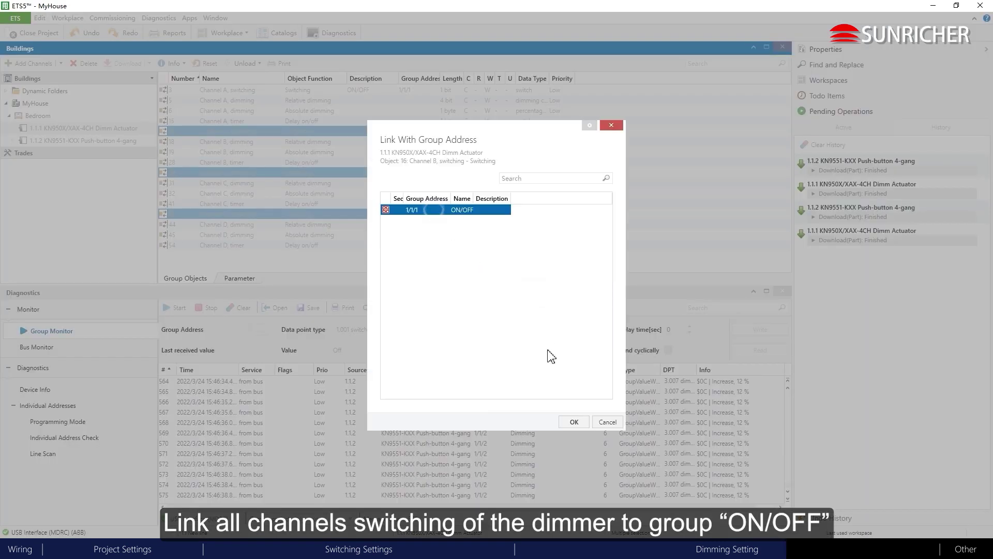
left_click(574, 422)
left_click(518, 348)
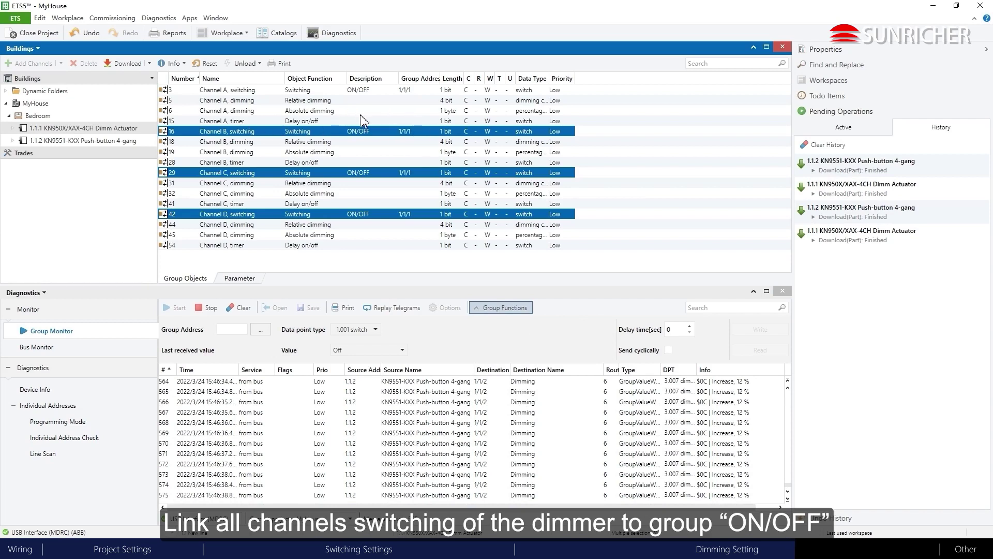
Link the dimmer's relative dimming objects for channels A, B, C and D to the existing group address 1/1/2 Dimming.
left_click(385, 144)
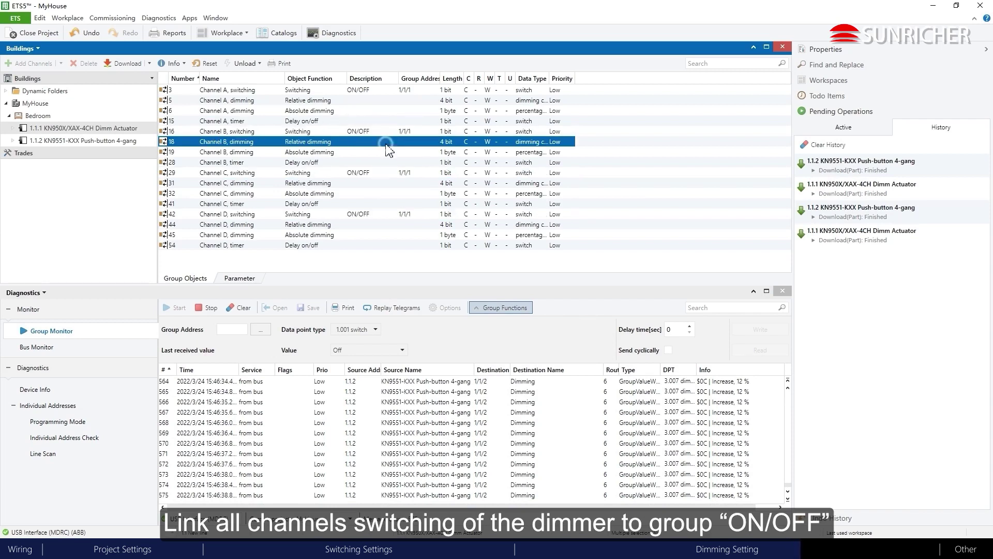
left_click(400, 184, "ctrl")
left_click(400, 228, "ctrl")
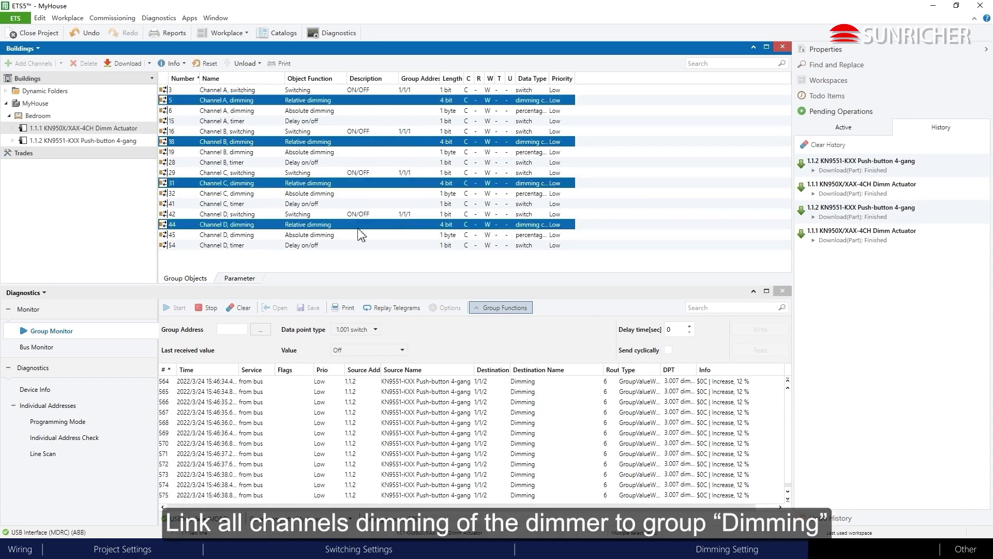
right_click(408, 230)
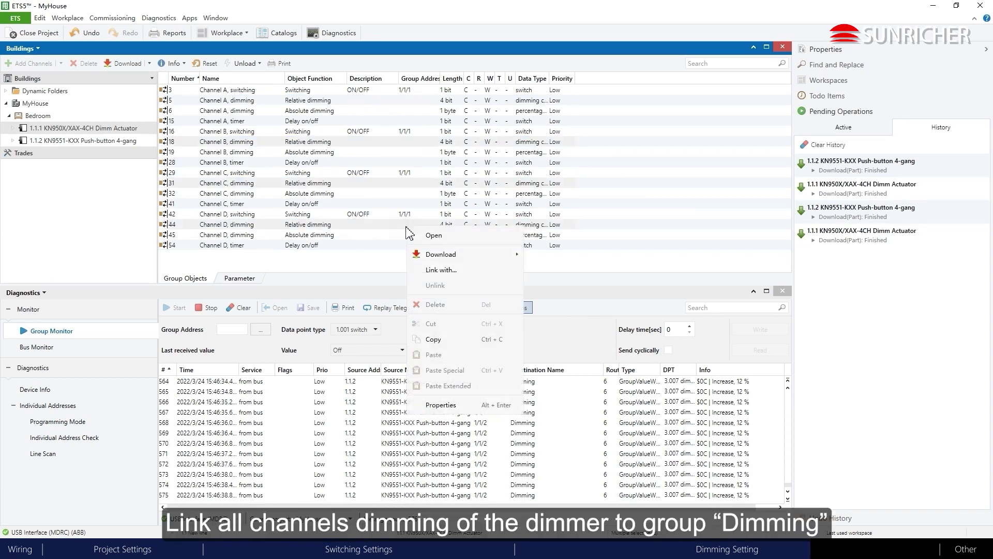
left_click(442, 271)
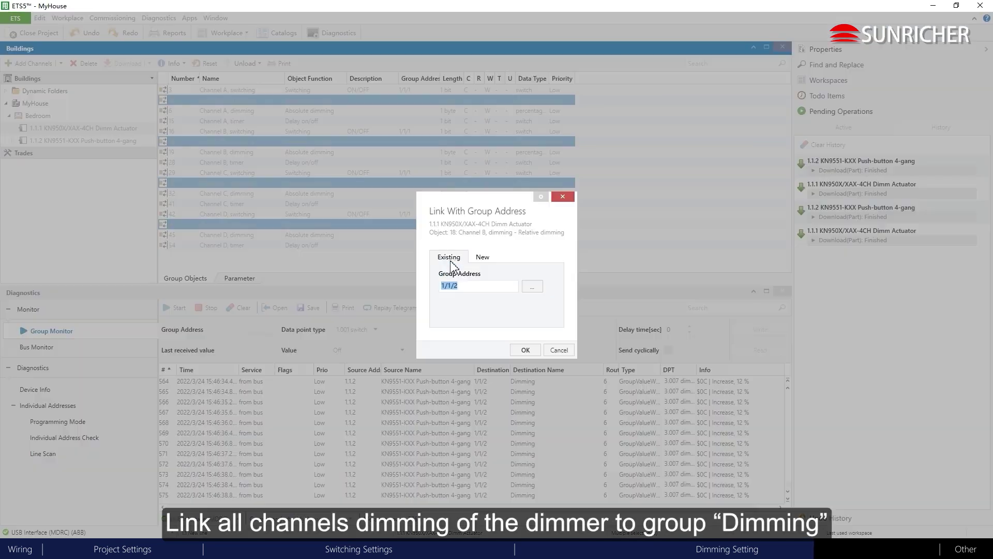
left_click(532, 288)
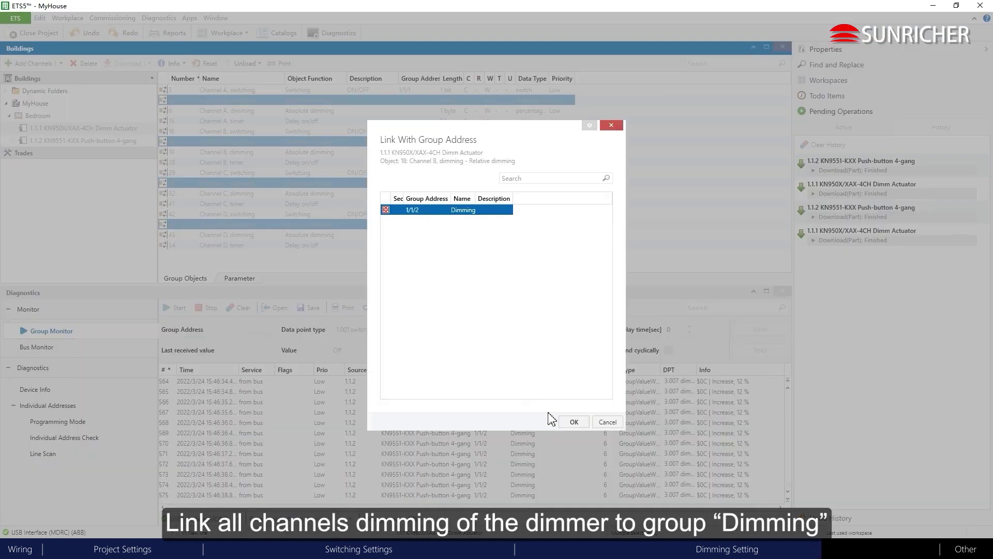
left_click(573, 422)
left_click(523, 349)
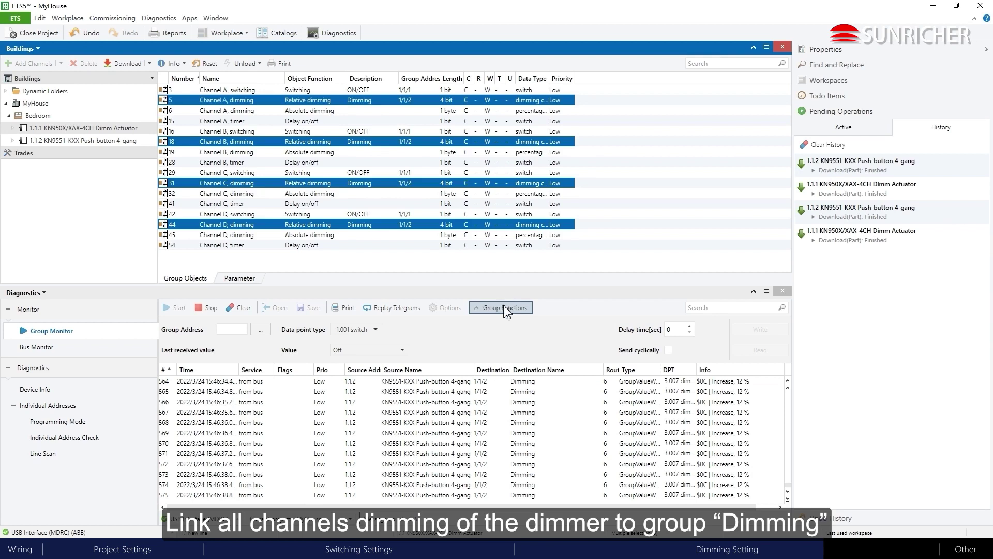
left_click(417, 244)
Download the updated configuration to device 1.1.1, the KN950X/XAX-4CH Dimm Actuator.
left_click(130, 132)
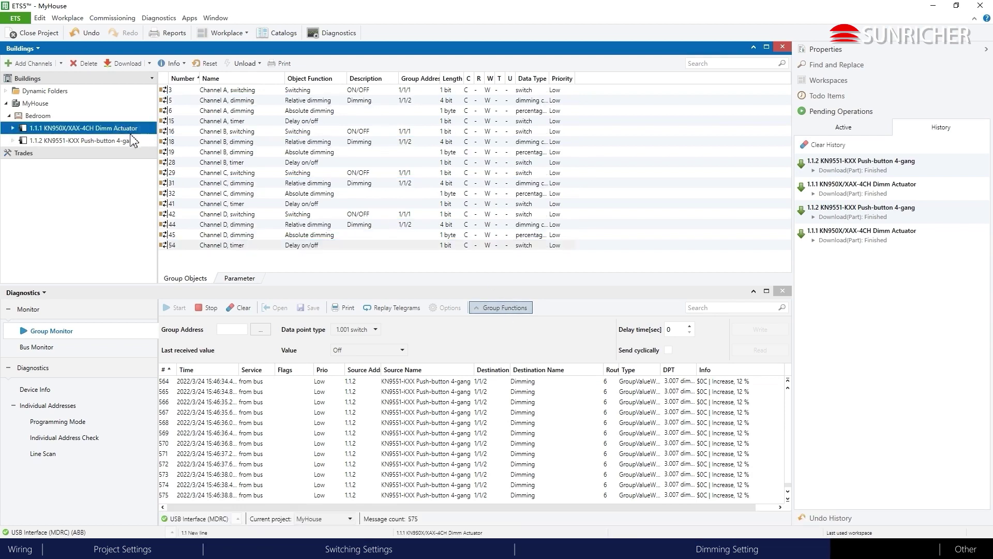
left_click(122, 66)
left_click(536, 335)
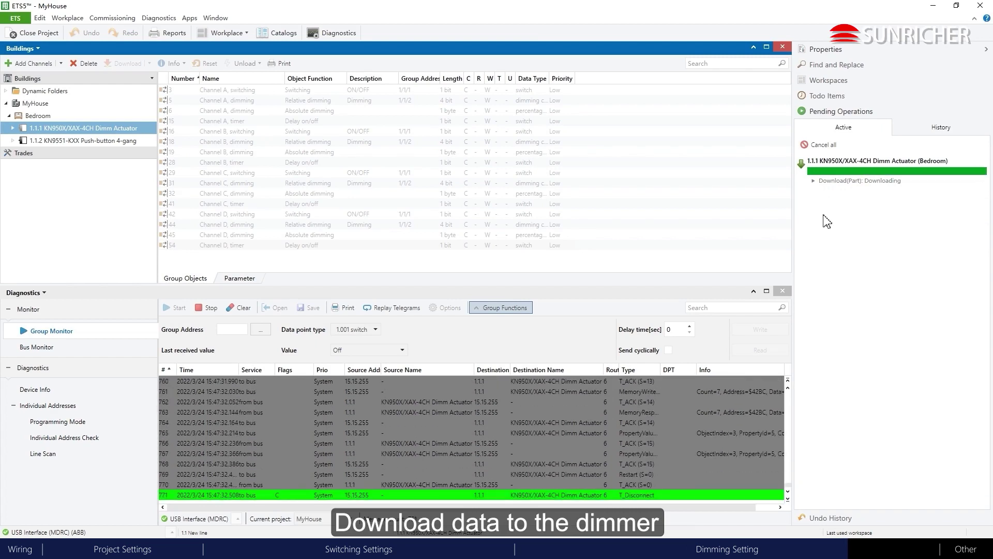
Download the updated configuration to device 1.1.2, the KN9551-KXX Push-button 4-gang.
left_click(120, 140)
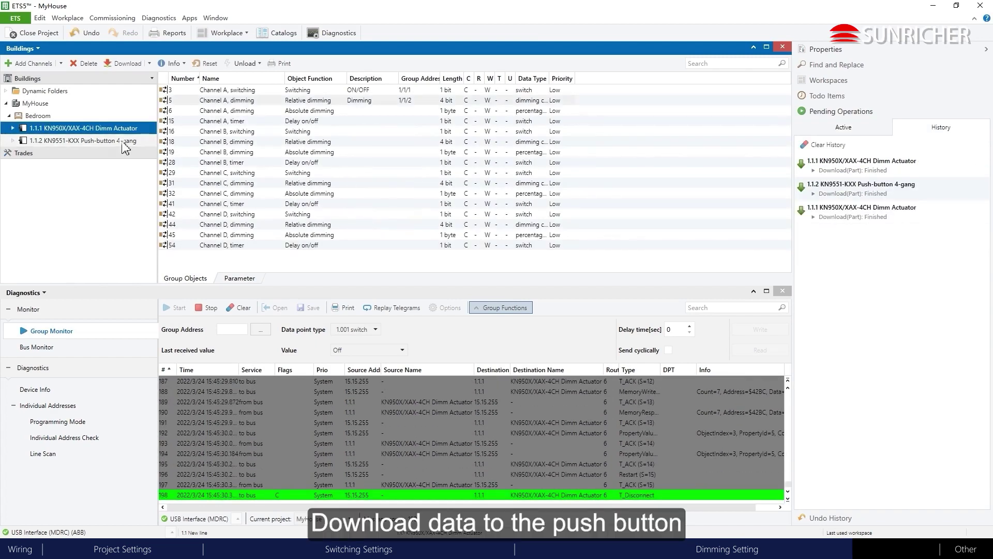
left_click(124, 63)
left_click(488, 333)
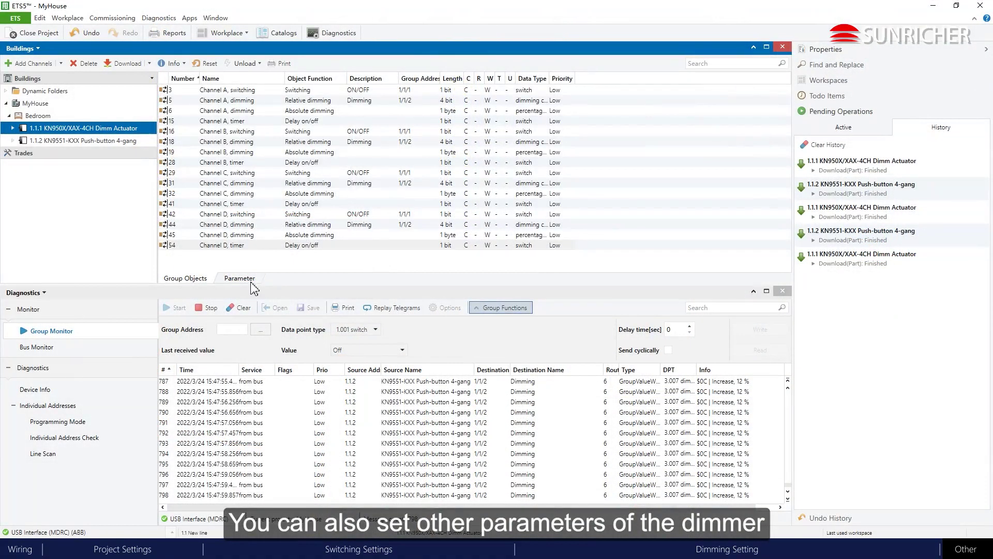
Go through the dimmer actuator's general and channel A parameters, enabling channel A's scene function with Switch on softly as the reaction to scene 1.
left_click(239, 278)
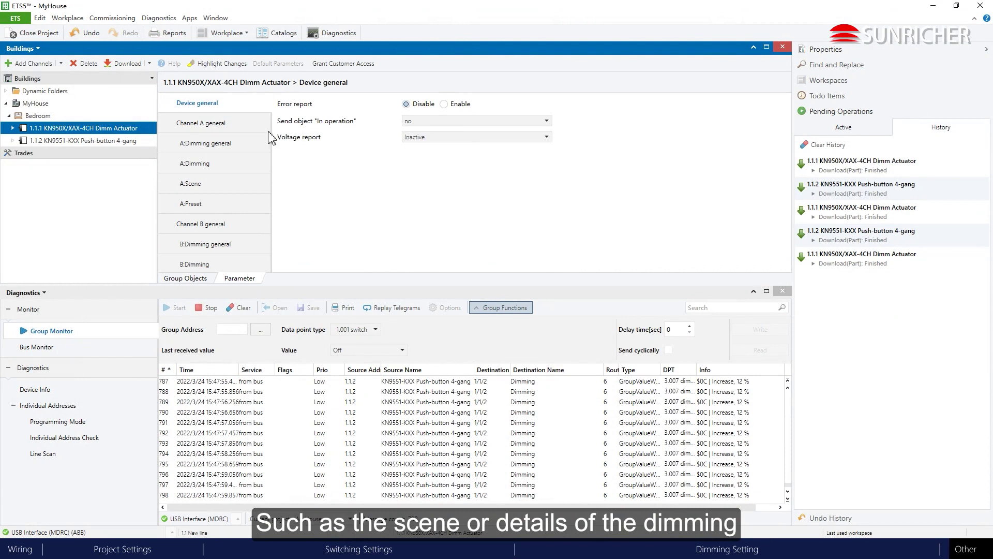
left_click(215, 127)
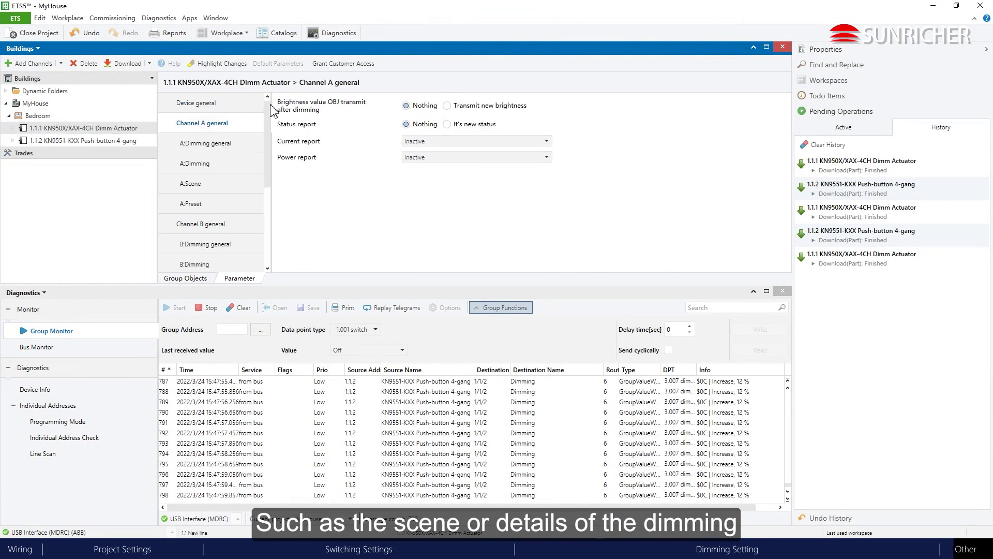
left_click(207, 143)
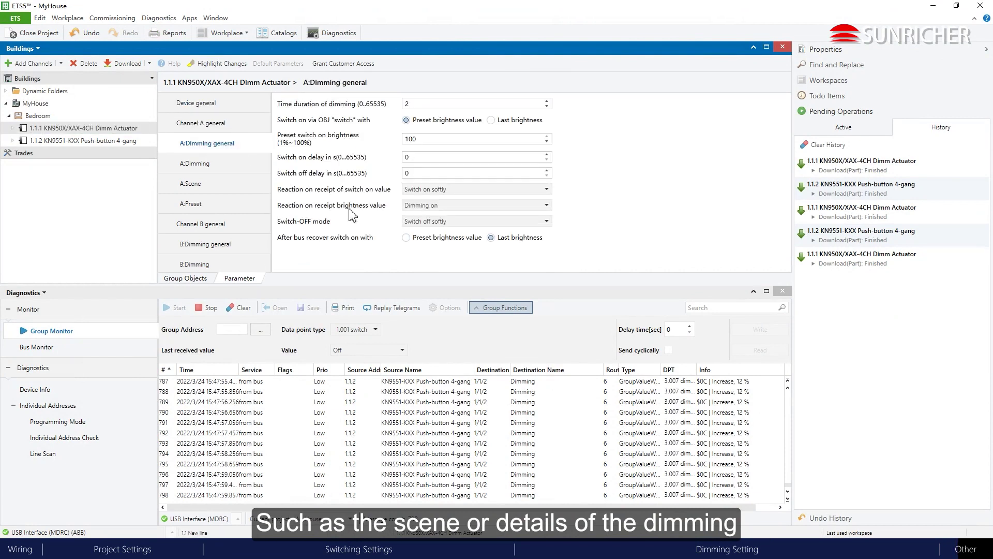
left_click(196, 164)
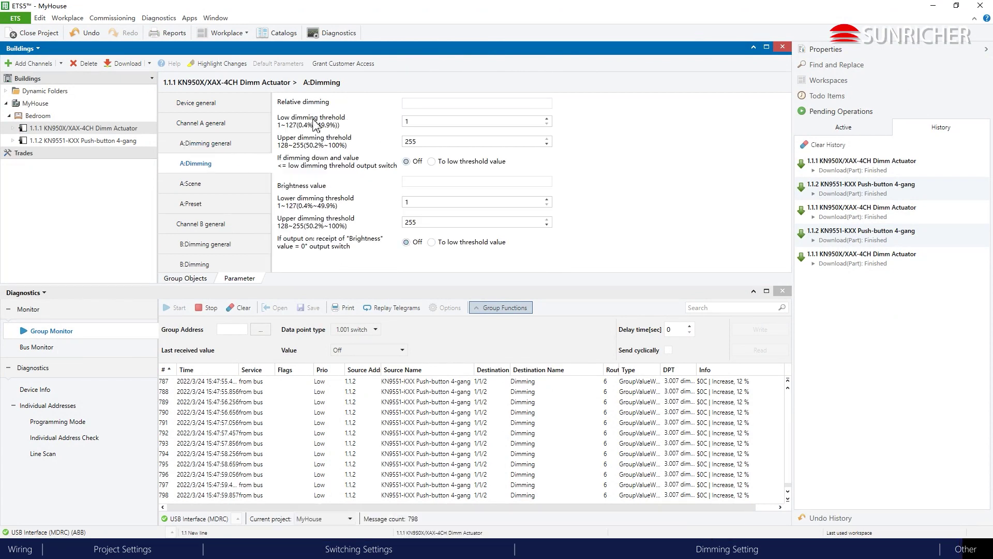
key("Down")
left_click(445, 104)
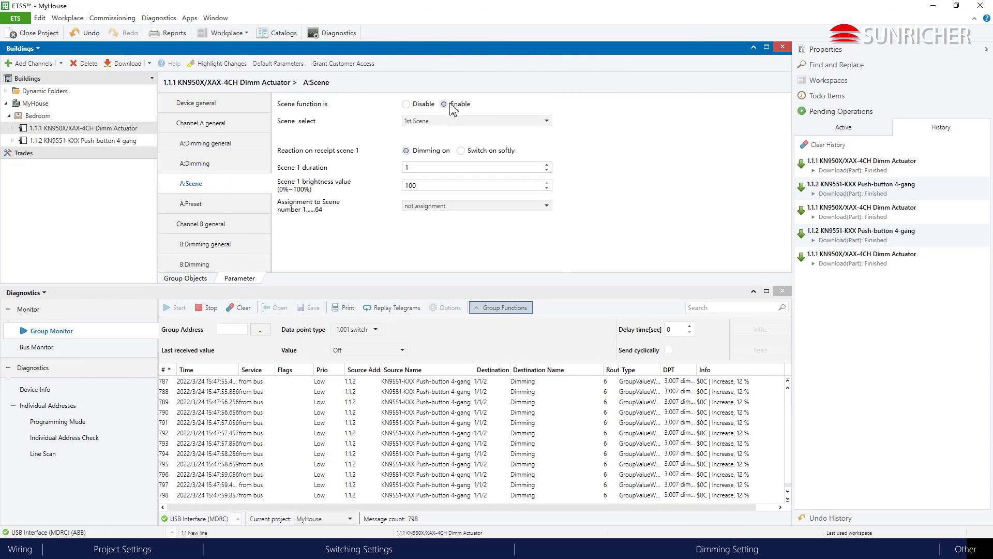
left_click(461, 151)
double_click(410, 169)
left_click(457, 192)
left_click(243, 204)
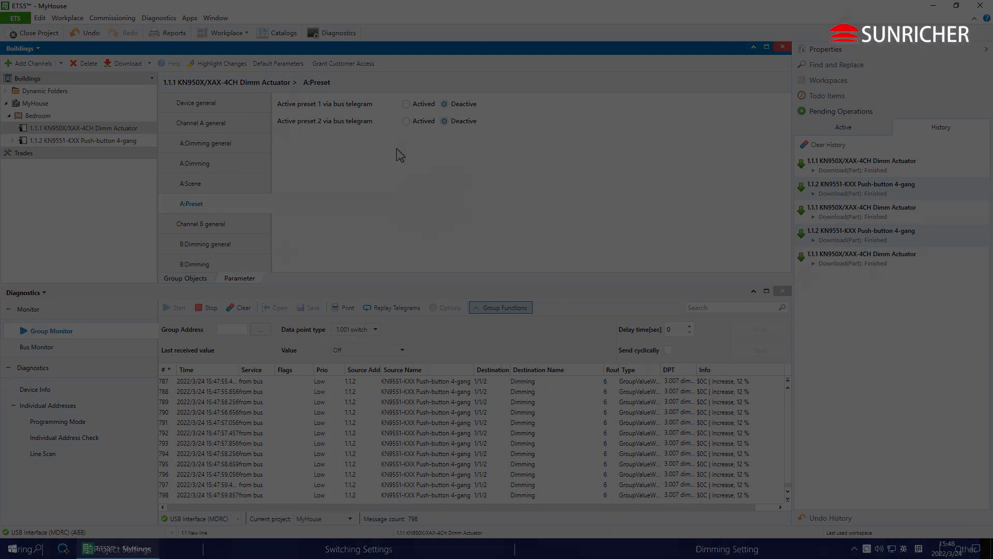